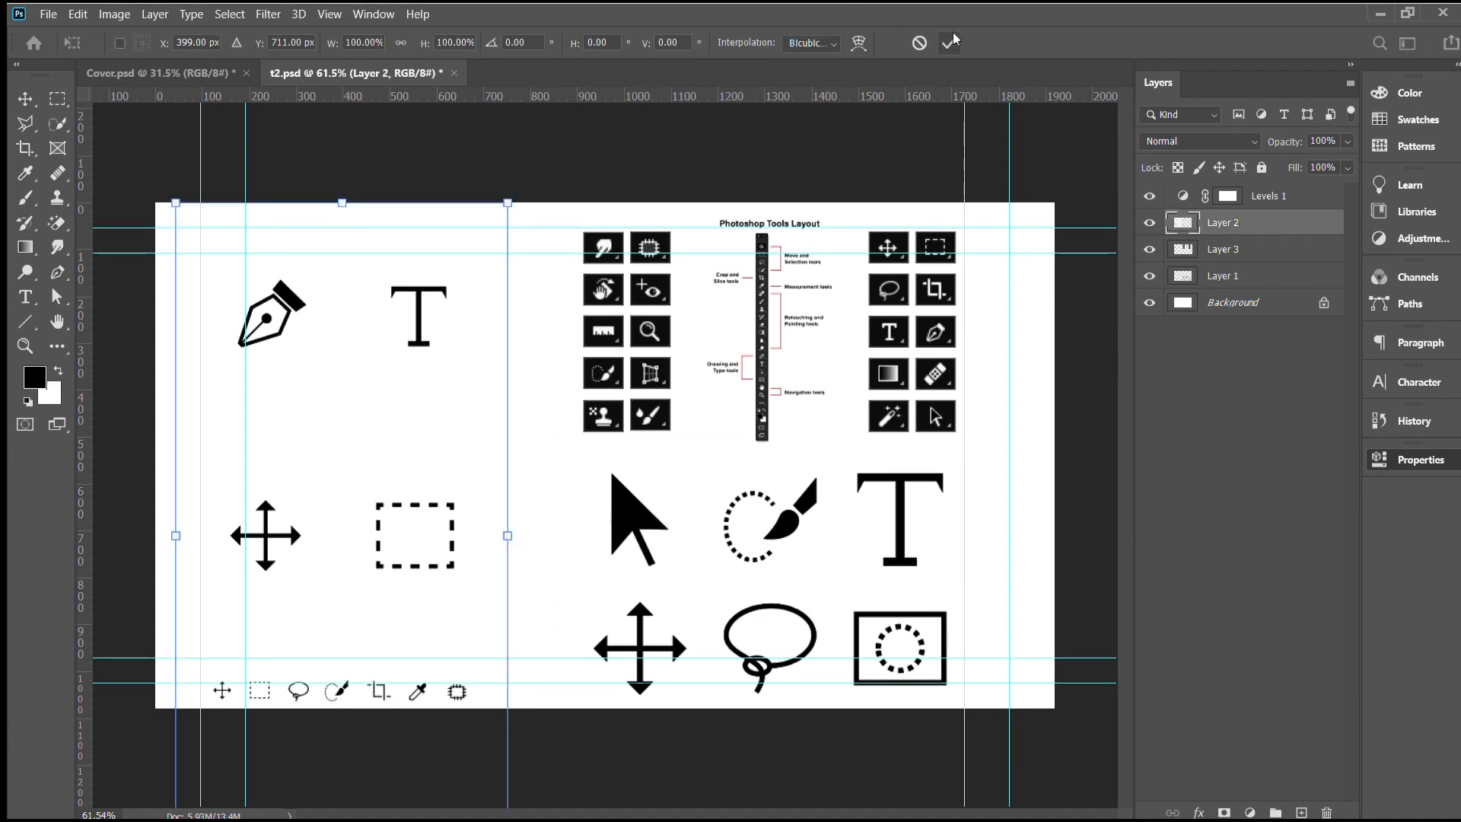
Step: Commit the free transform of Layer 2 and deselect the layer
key("Return")
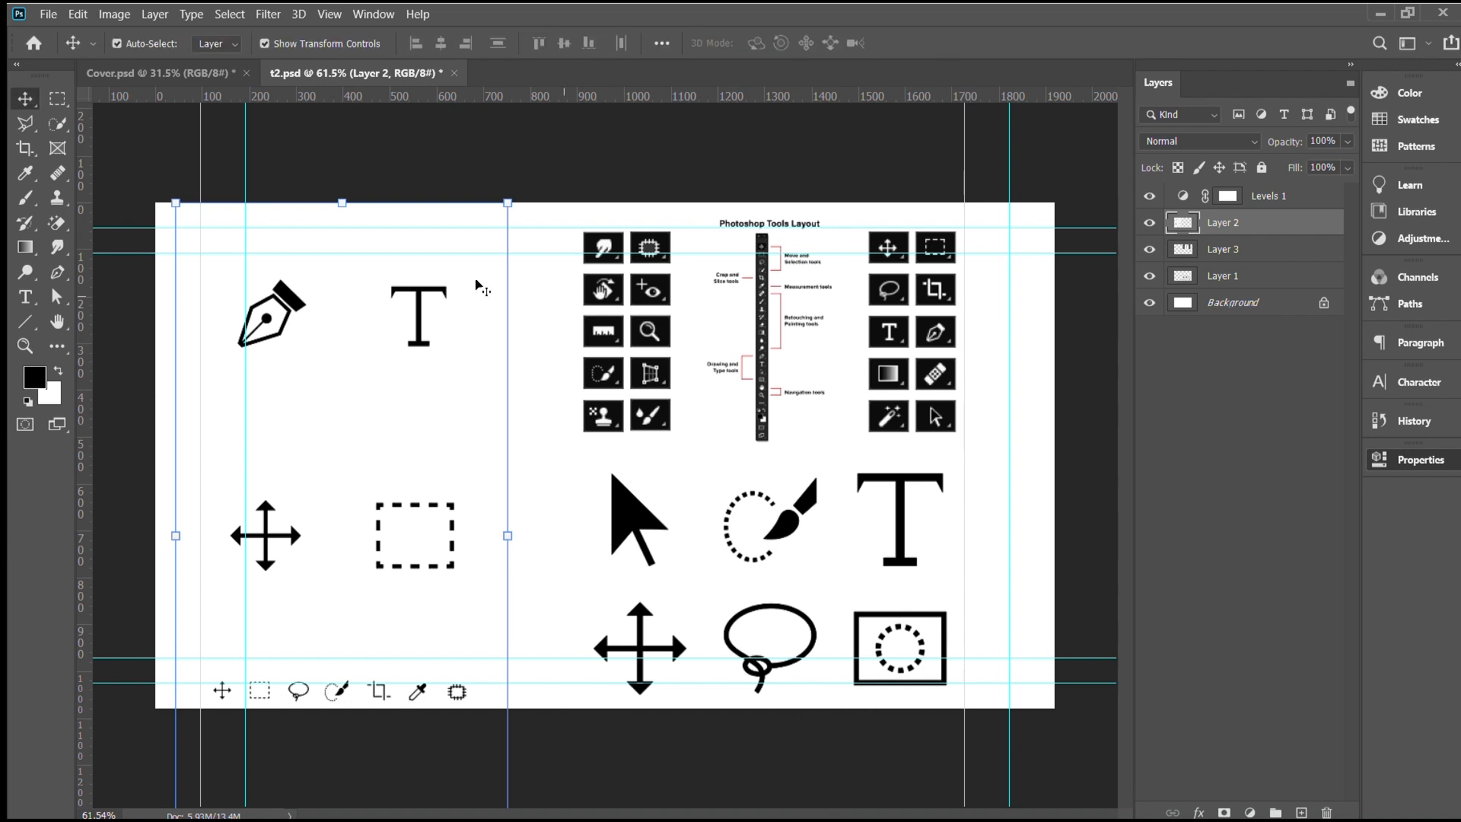
left_click(507, 204)
key("Return")
left_click(311, 135)
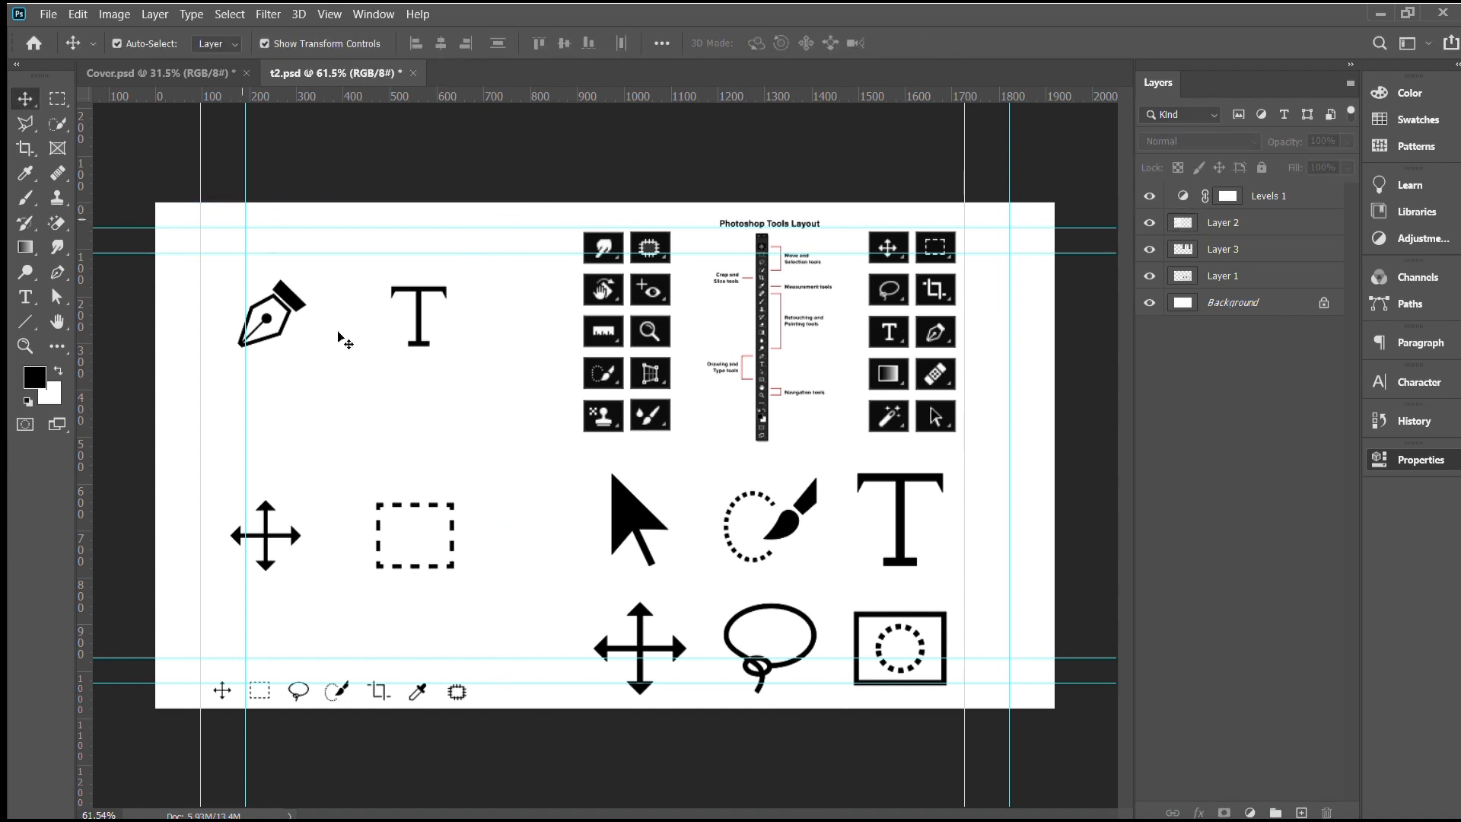
Step: Draw an artboard around the whole canvas content with the Artboard tool and narrow it to 1877 × 1080 px
key("shift+v")
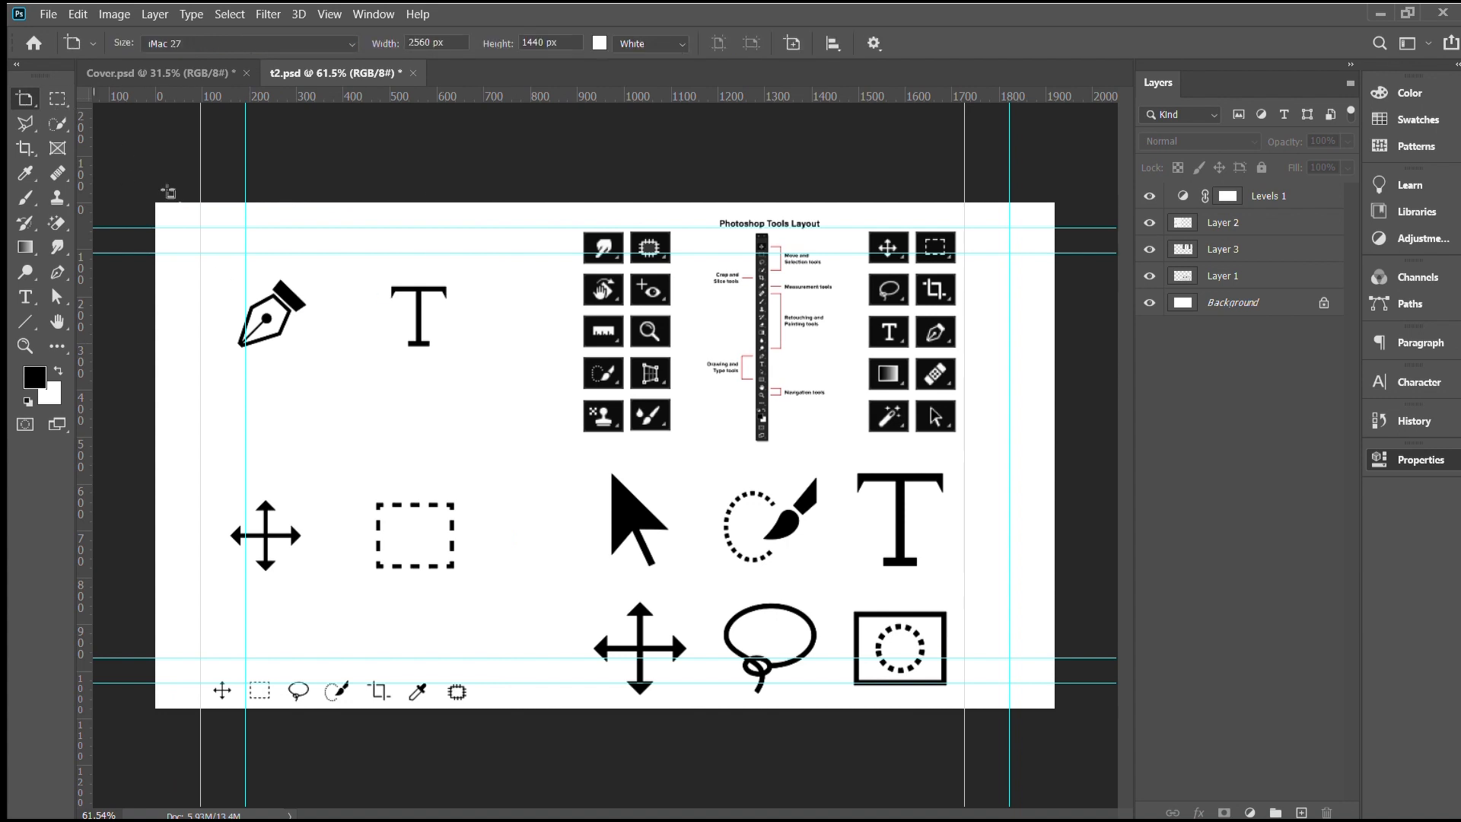
left_click_drag(647, 425, 1061, 709)
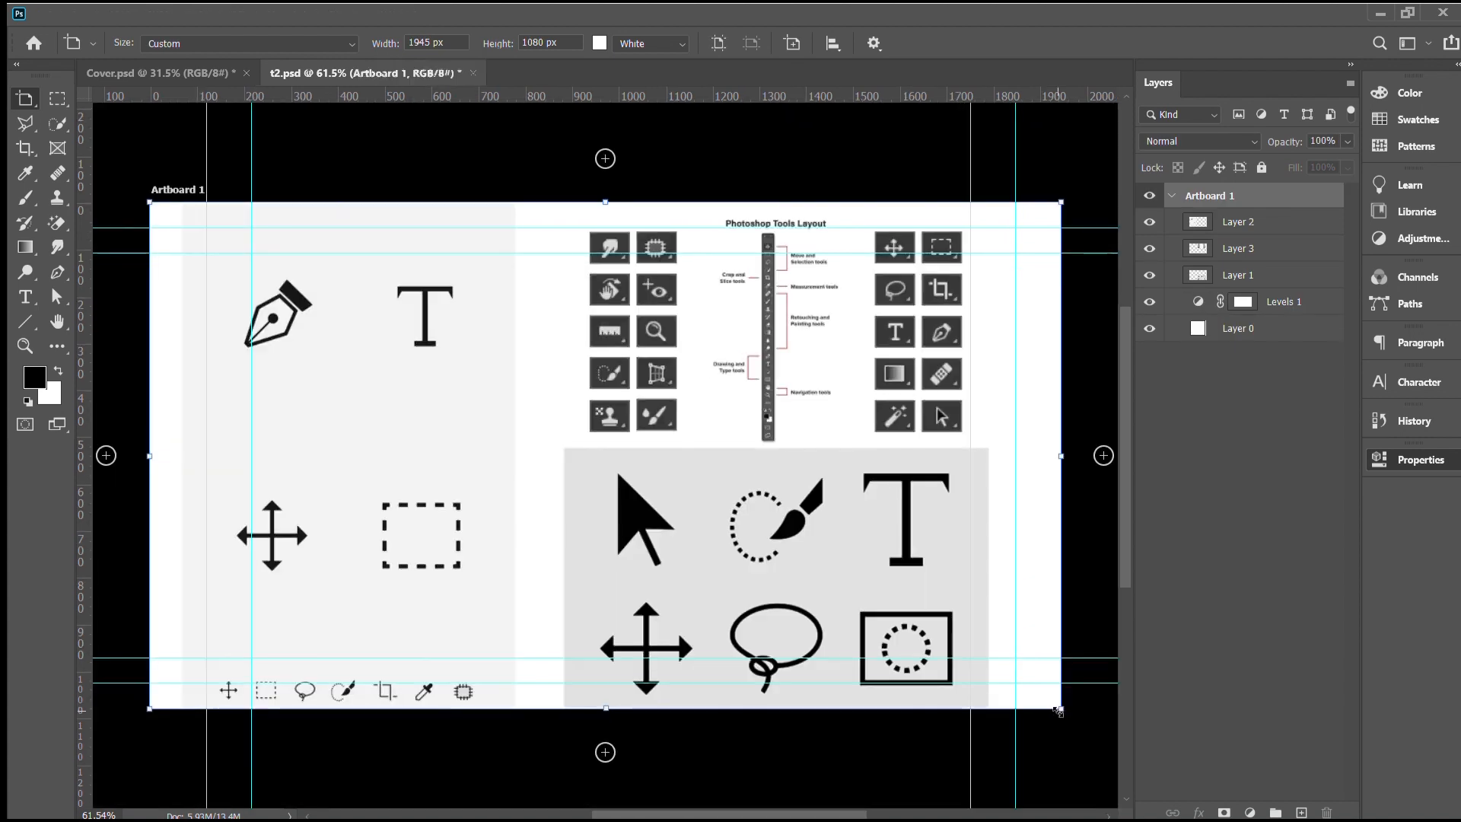
left_click_drag(150, 446, 181, 451)
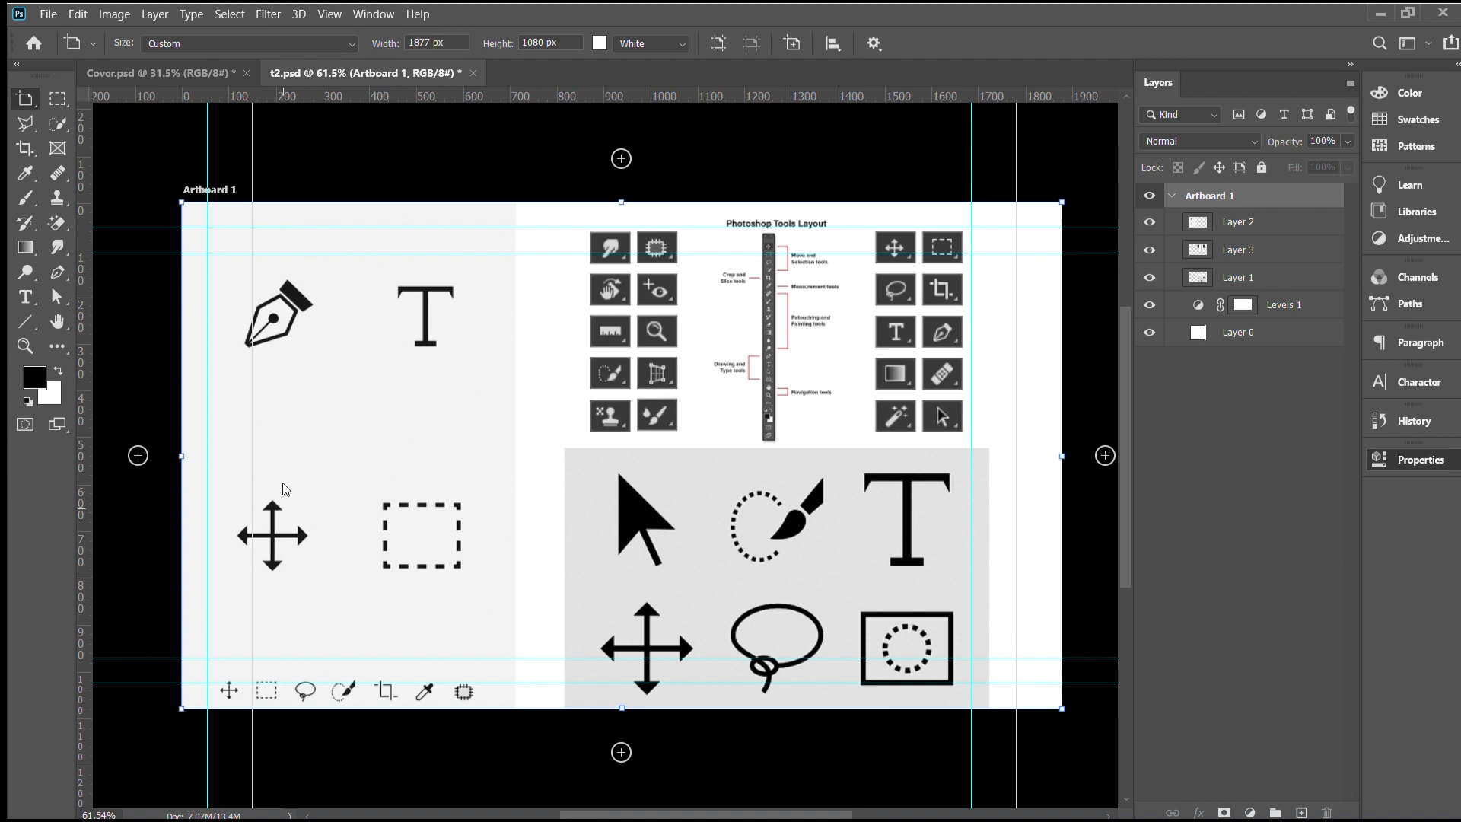
Step: Duplicate Artboard 1 with all its layers and place the copy directly to the right of the original
scroll(289, 479, "down", 5)
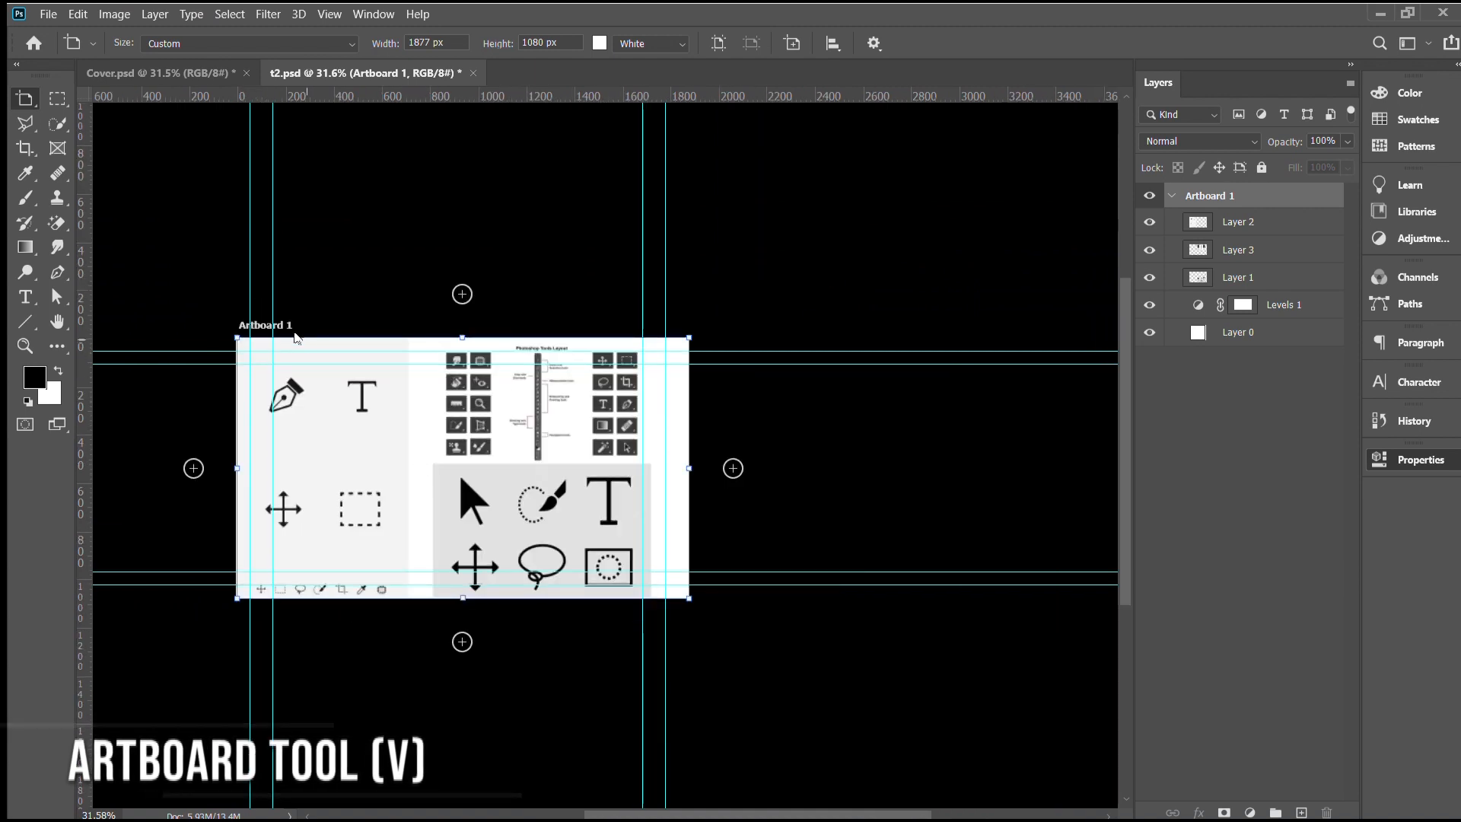
left_click_drag(283, 320, 737, 319)
scroll(487, 377, "down", 6)
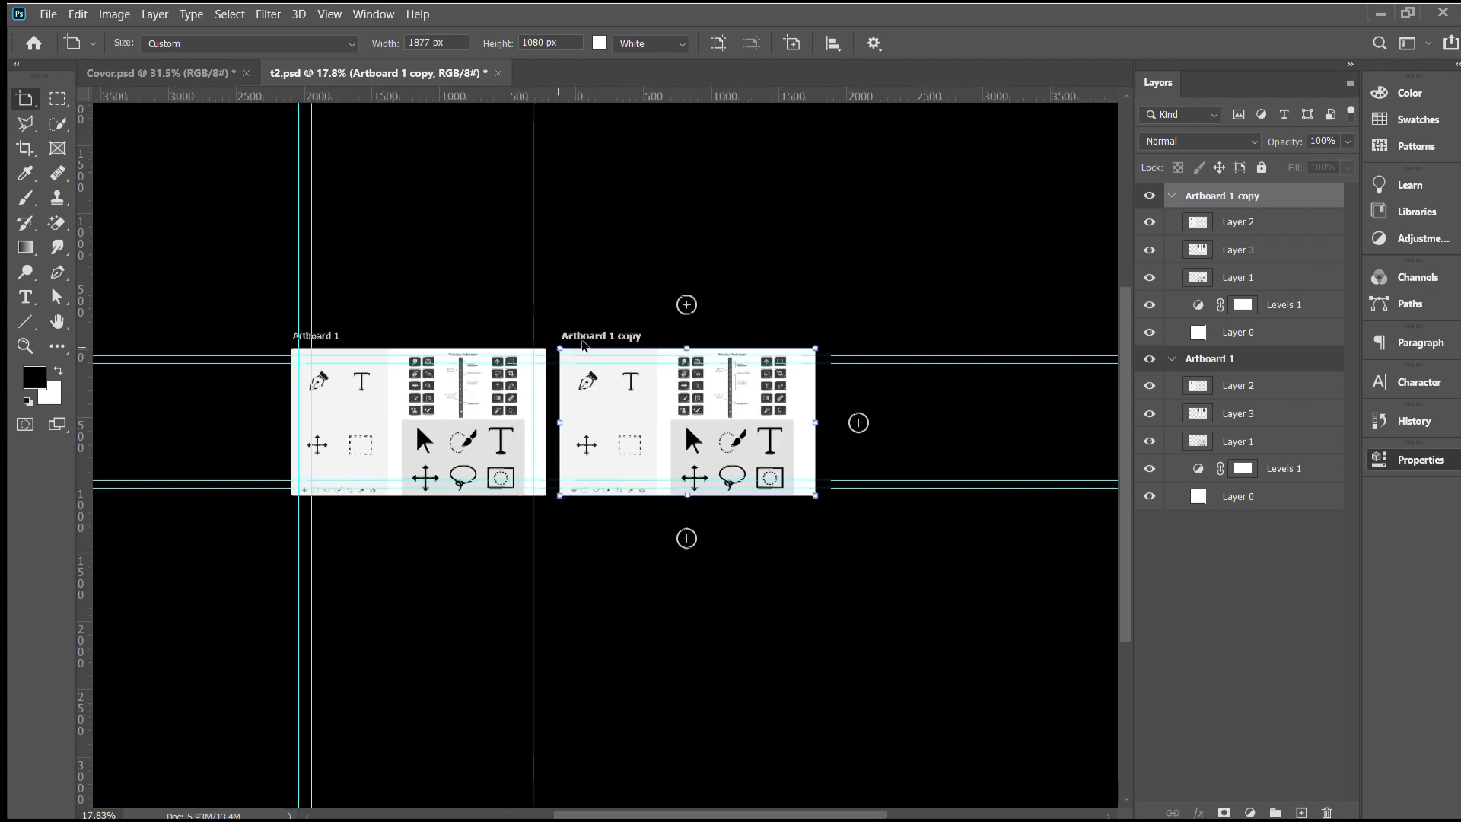
scroll(446, 379, "up", 2)
scroll(446, 378, "up", 4)
scroll(446, 379, "down", 2)
scroll(446, 380, "up", 1)
Step: Try selecting individual artwork layers with the Move tool and the artboard copy with the Artboard tool
key("v")
left_click(444, 391)
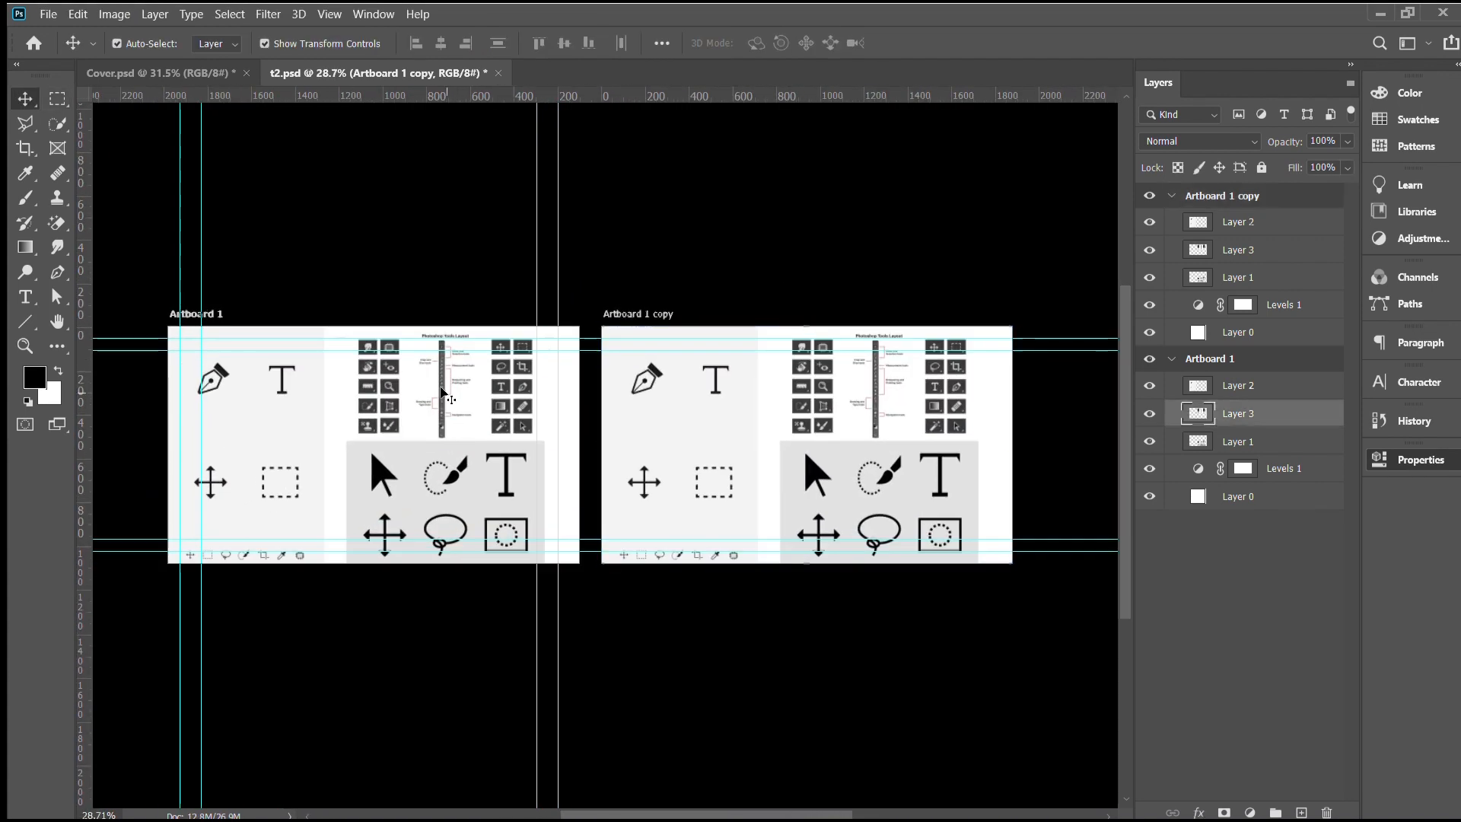
left_click(701, 410)
left_click(449, 457)
left_click(445, 415)
left_click(637, 239)
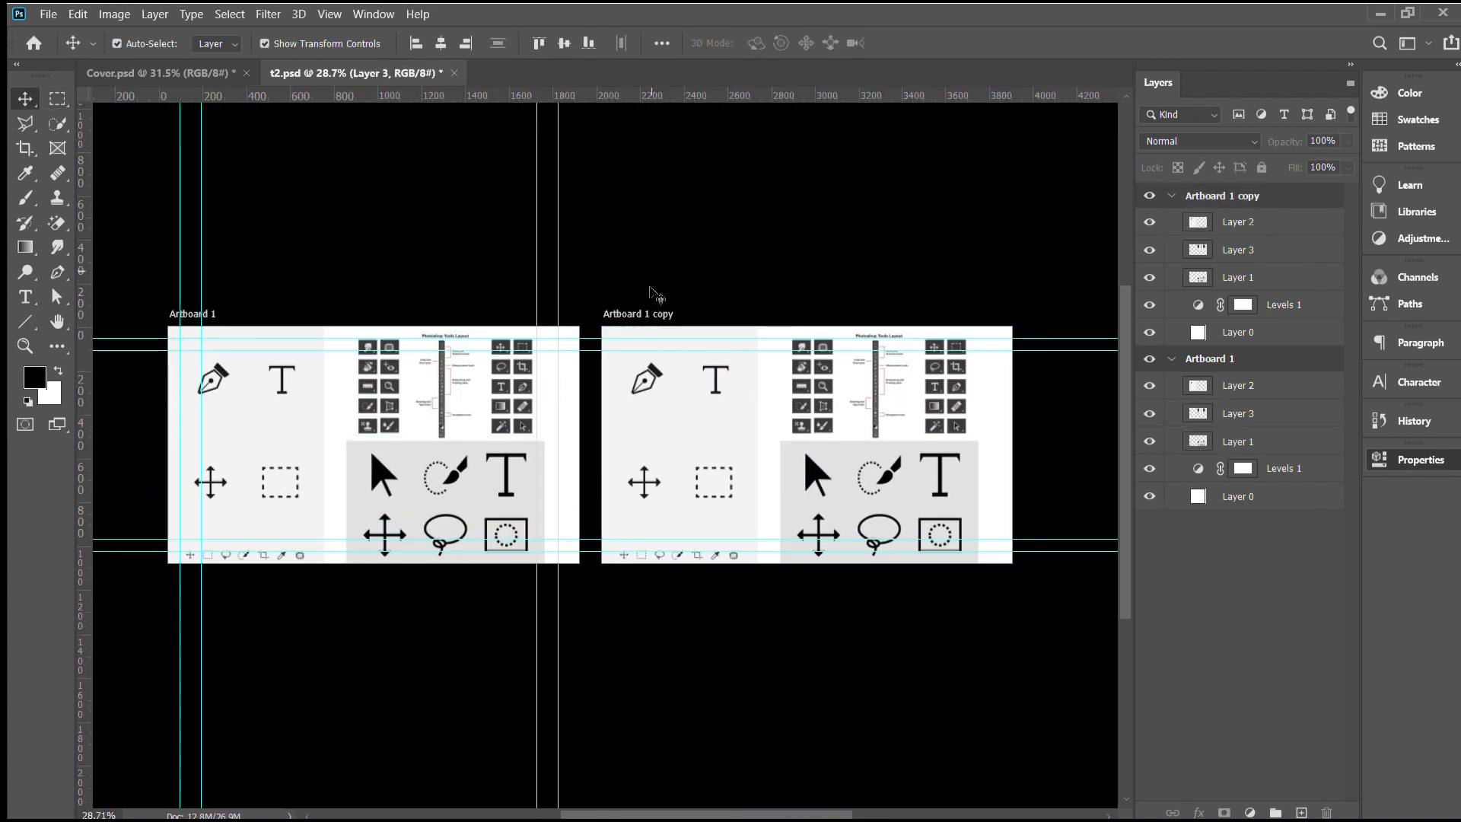
key("shift+v")
left_click(639, 312)
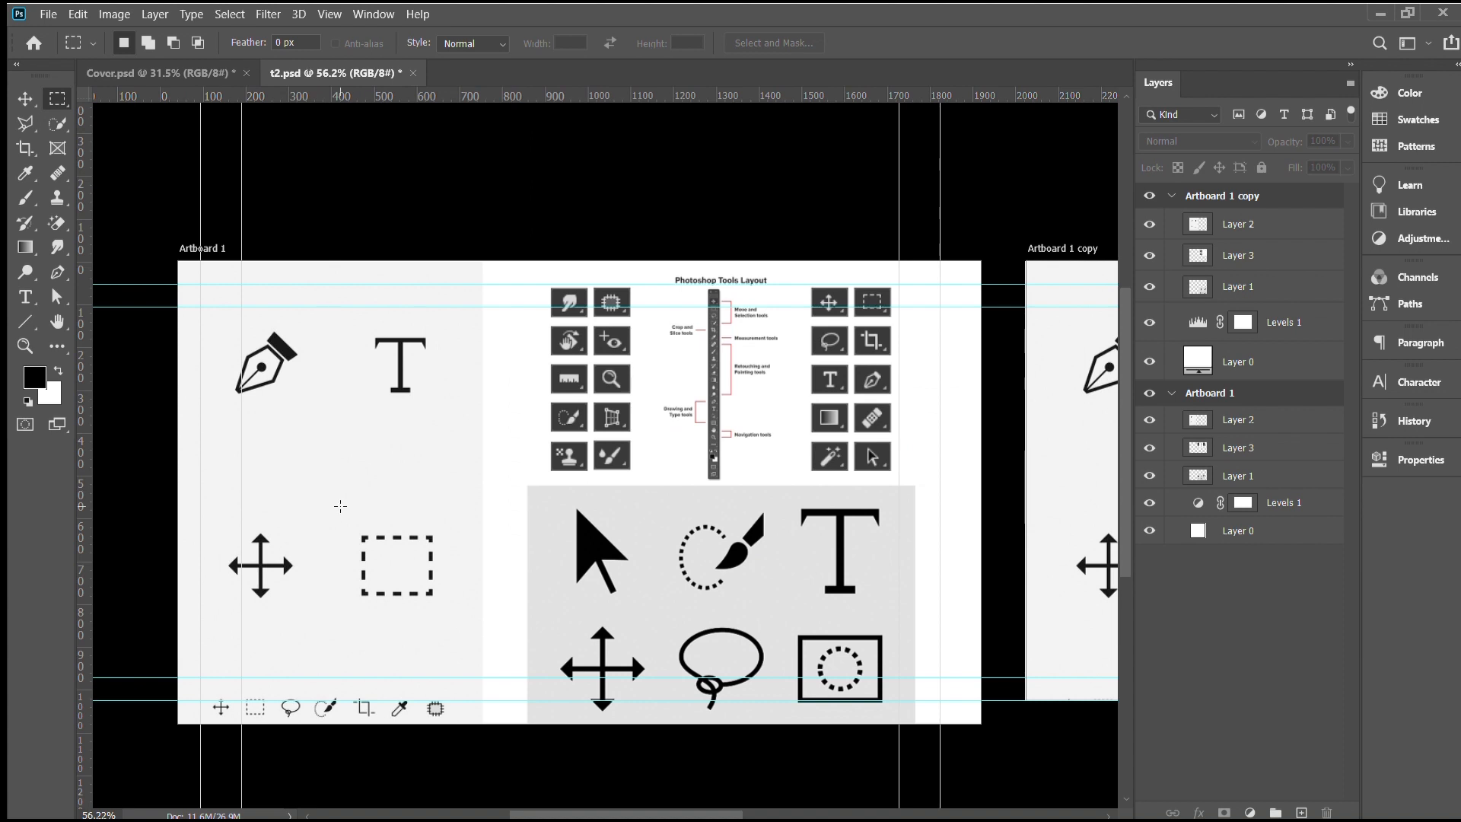
Step: Draw rectangular marquee selections around the dashed-square icon and over a larger area spanning both halves of Artboard 1
left_click_drag(342, 505, 446, 620)
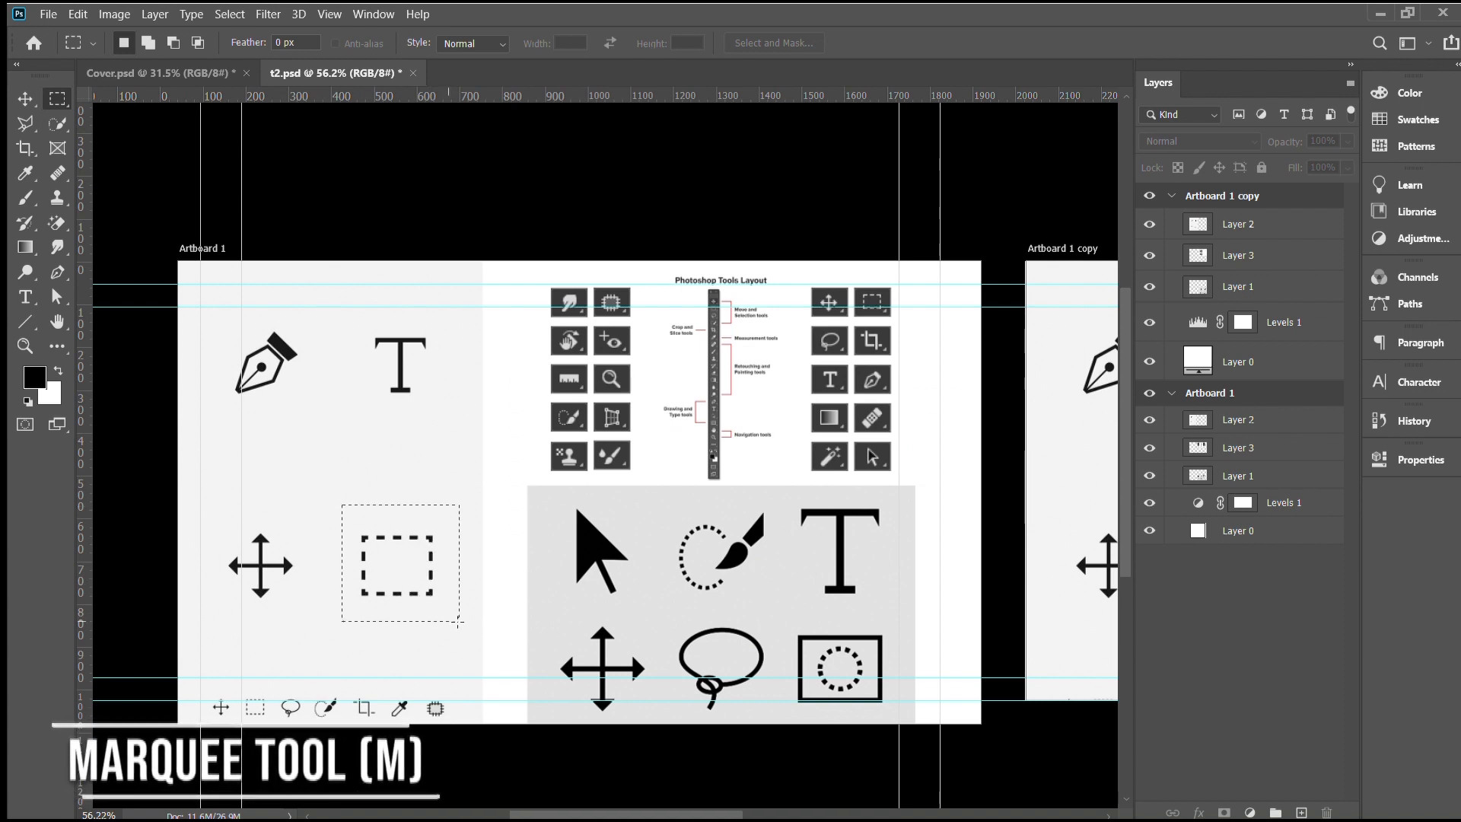
left_click_drag(575, 346, 441, 476)
left_click_drag(254, 471, 839, 655)
left_click_drag(744, 363, 477, 474)
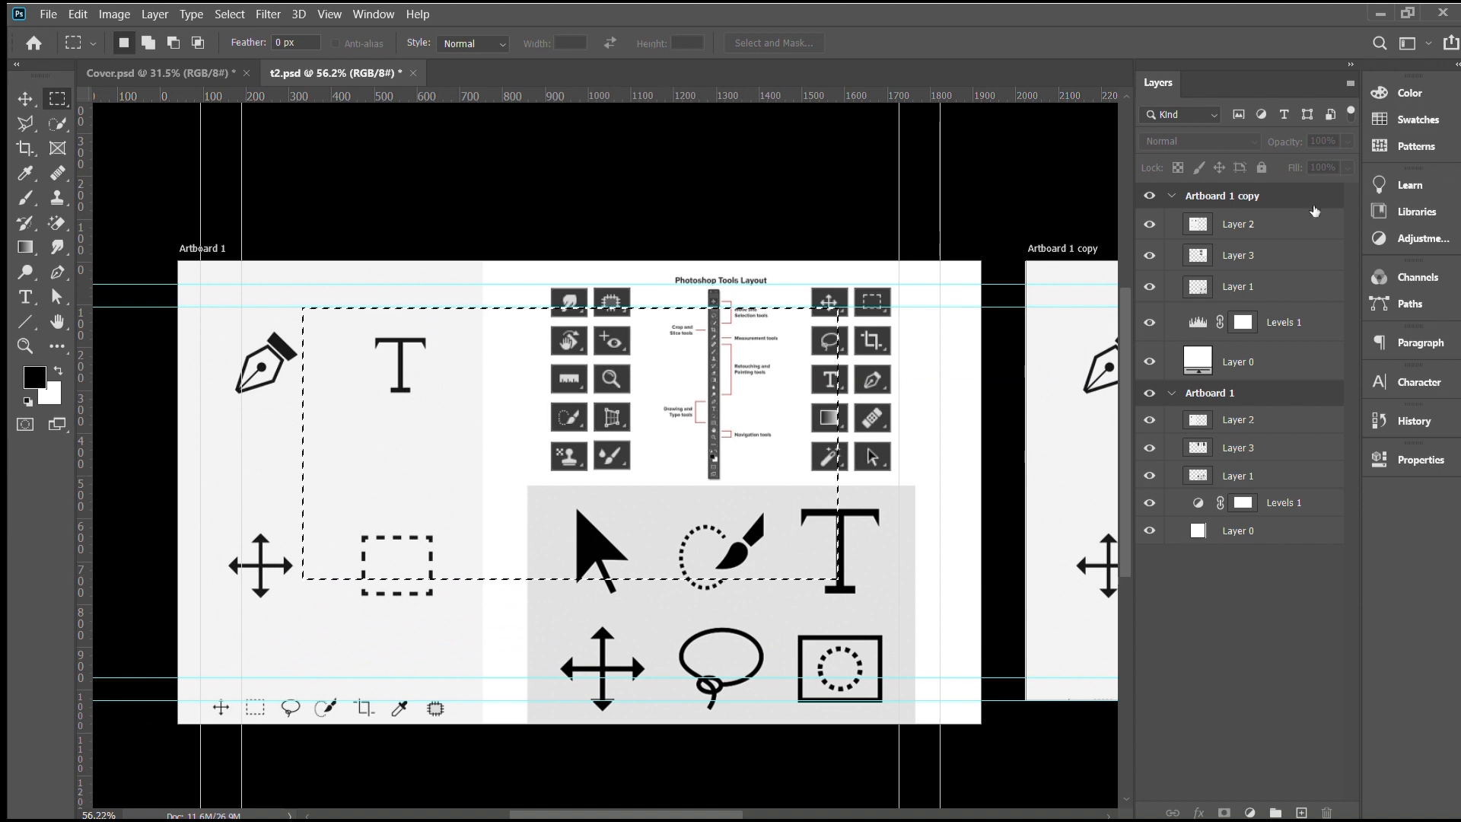
Step: Try moving the marquee-selected pixels on Artboard 1, undo the moves and clear the selection
key("v")
left_click(1188, 423)
left_click(1151, 421)
left_click_drag(547, 484, 422, 534)
key("ctrl+z")
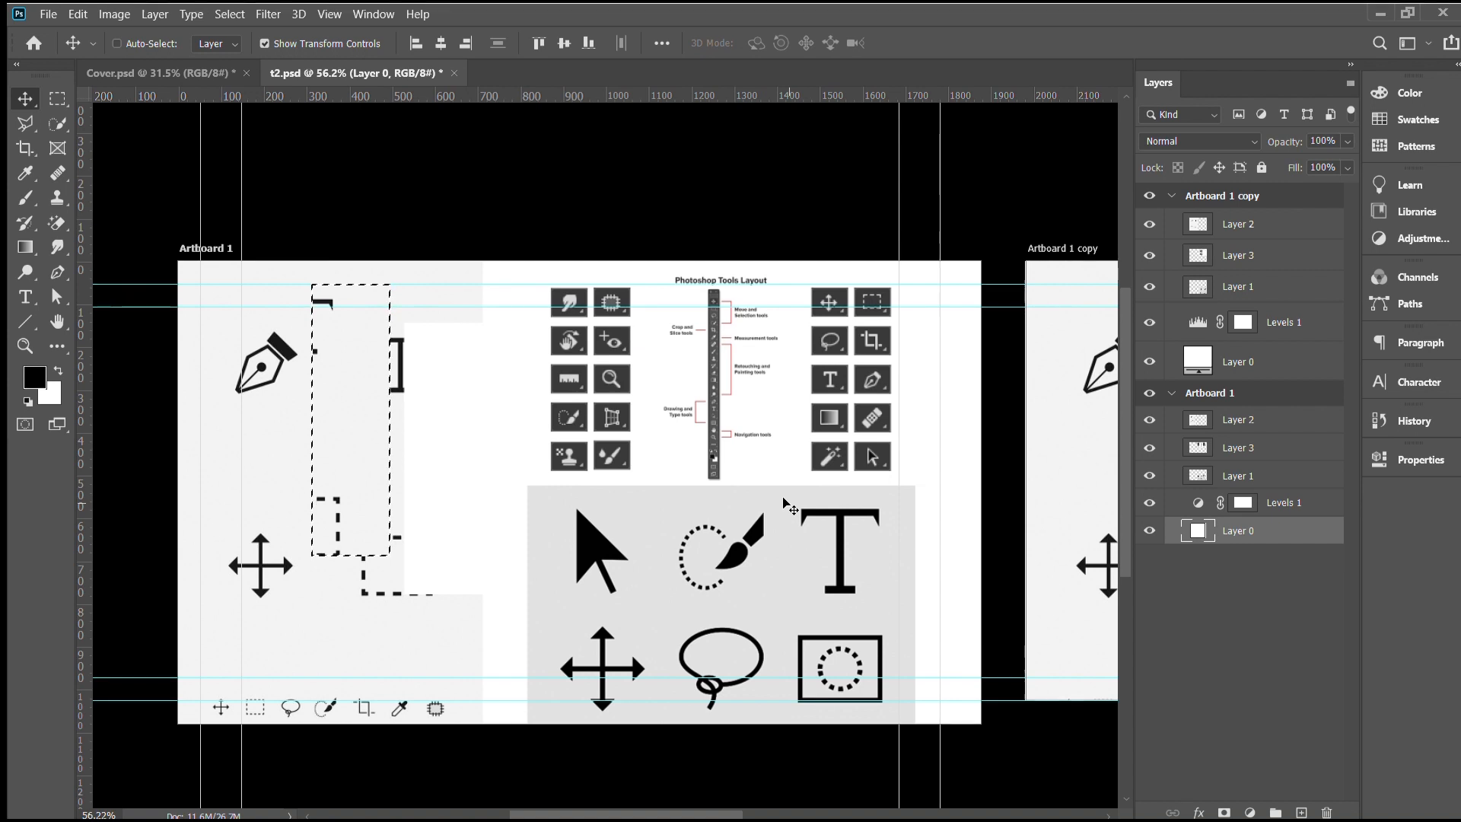
key("ctrl+z")
key("ctrl+d")
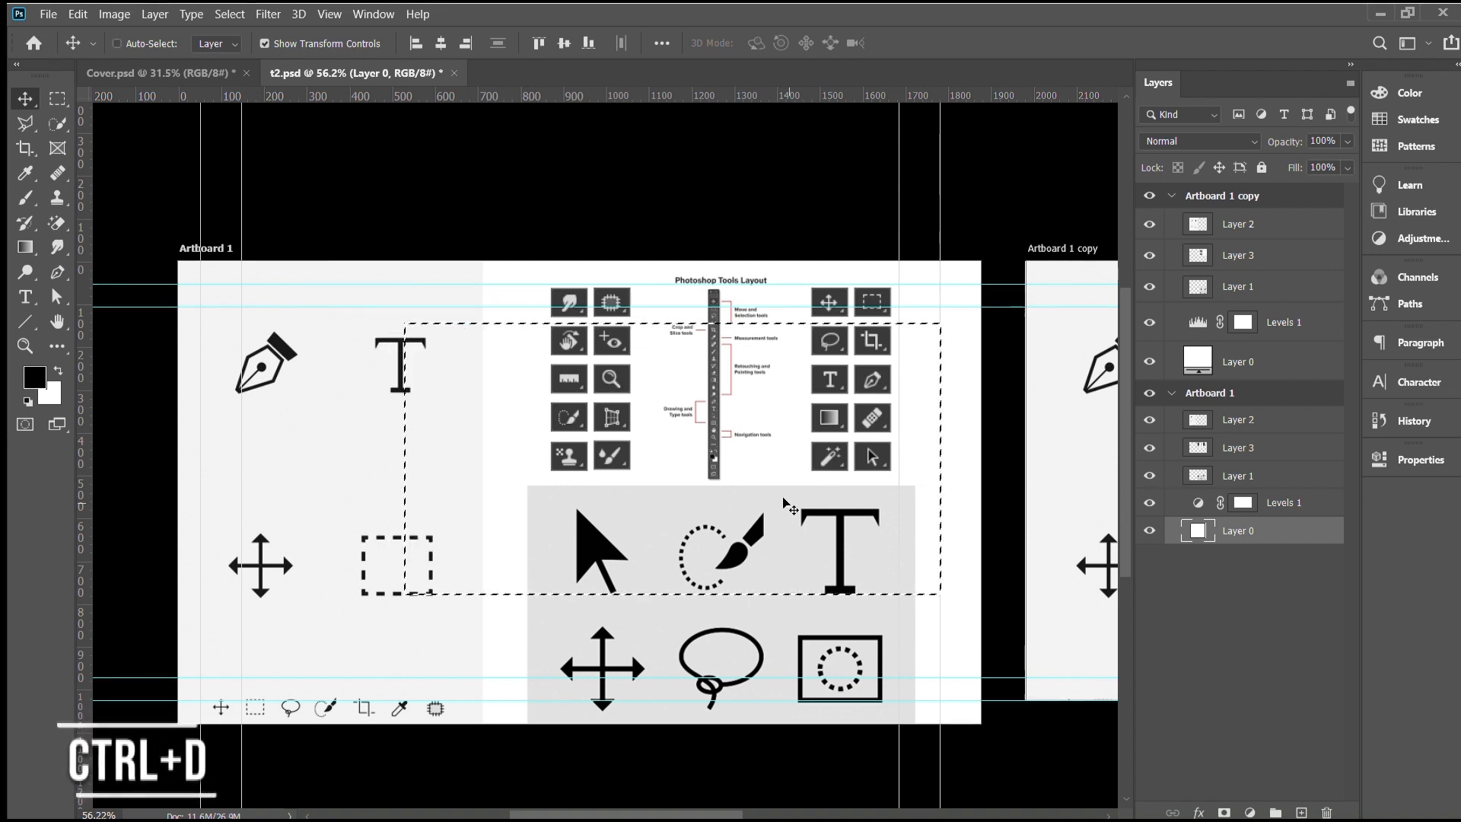
Step: Draw a perfect circle with the Elliptical Marquee tool and position it around the brush icon in the grey panel
scroll(597, 213, "down", 2)
left_click(585, 349)
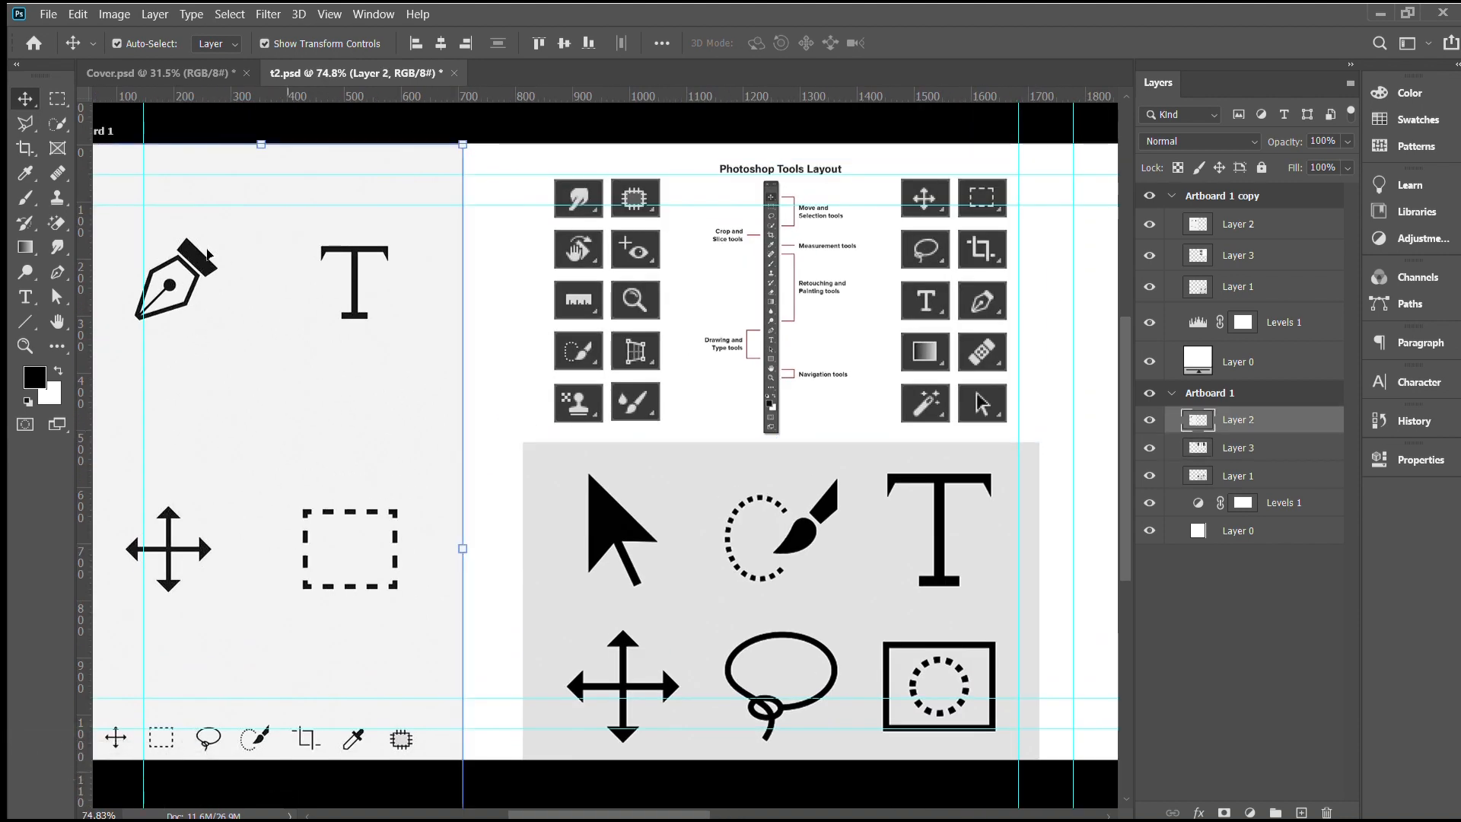
key("m")
mouse_move(325, 268)
left_mouse_down()
mouse_move(635, 581)
mouse_move(374, 148)
mouse_move(482, 618)
mouse_move(289, 325)
mouse_move(718, 644)
mouse_move(525, 472)
mouse_move(788, 544)
mouse_move(554, 424)
mouse_move(554, 456)
mouse_move(619, 434)
left_mouse_up()
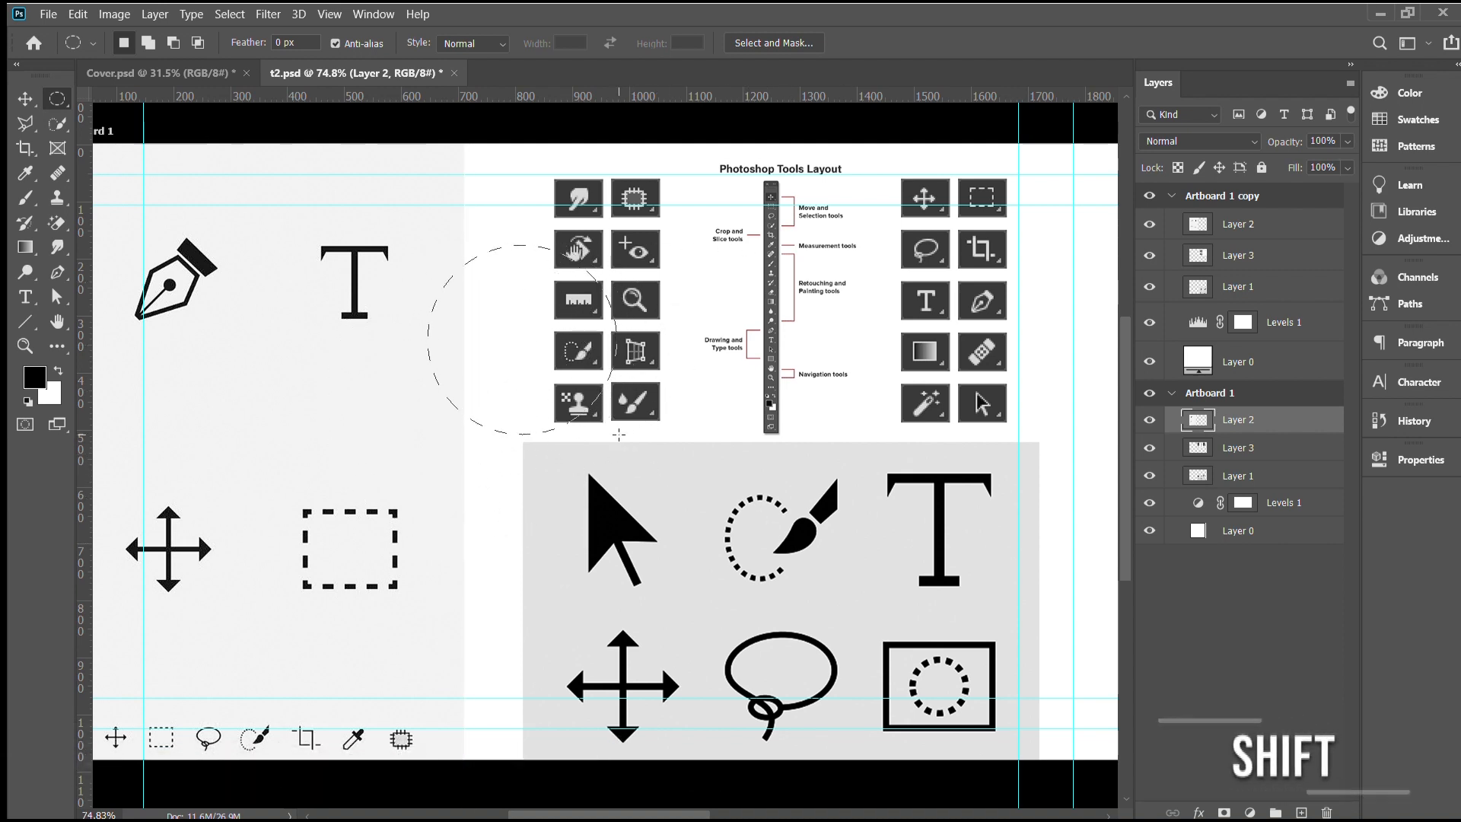
key("space")
left_click_drag(619, 435, 698, 615)
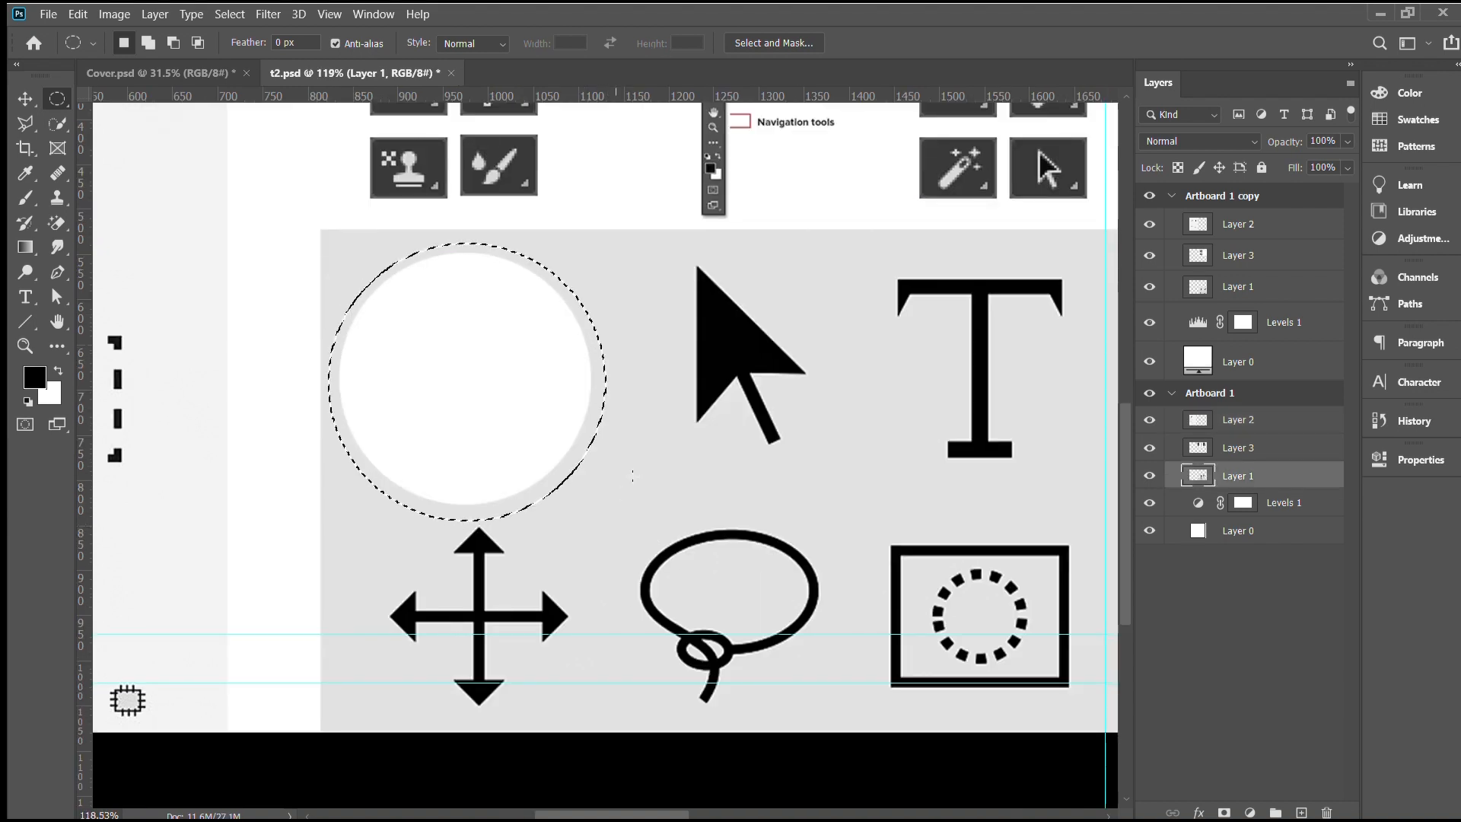
Step: Fill the circular selection on Layer 1 with Content-Aware contents in Normal mode at 100% opacity, and deselect
right_click(632, 464)
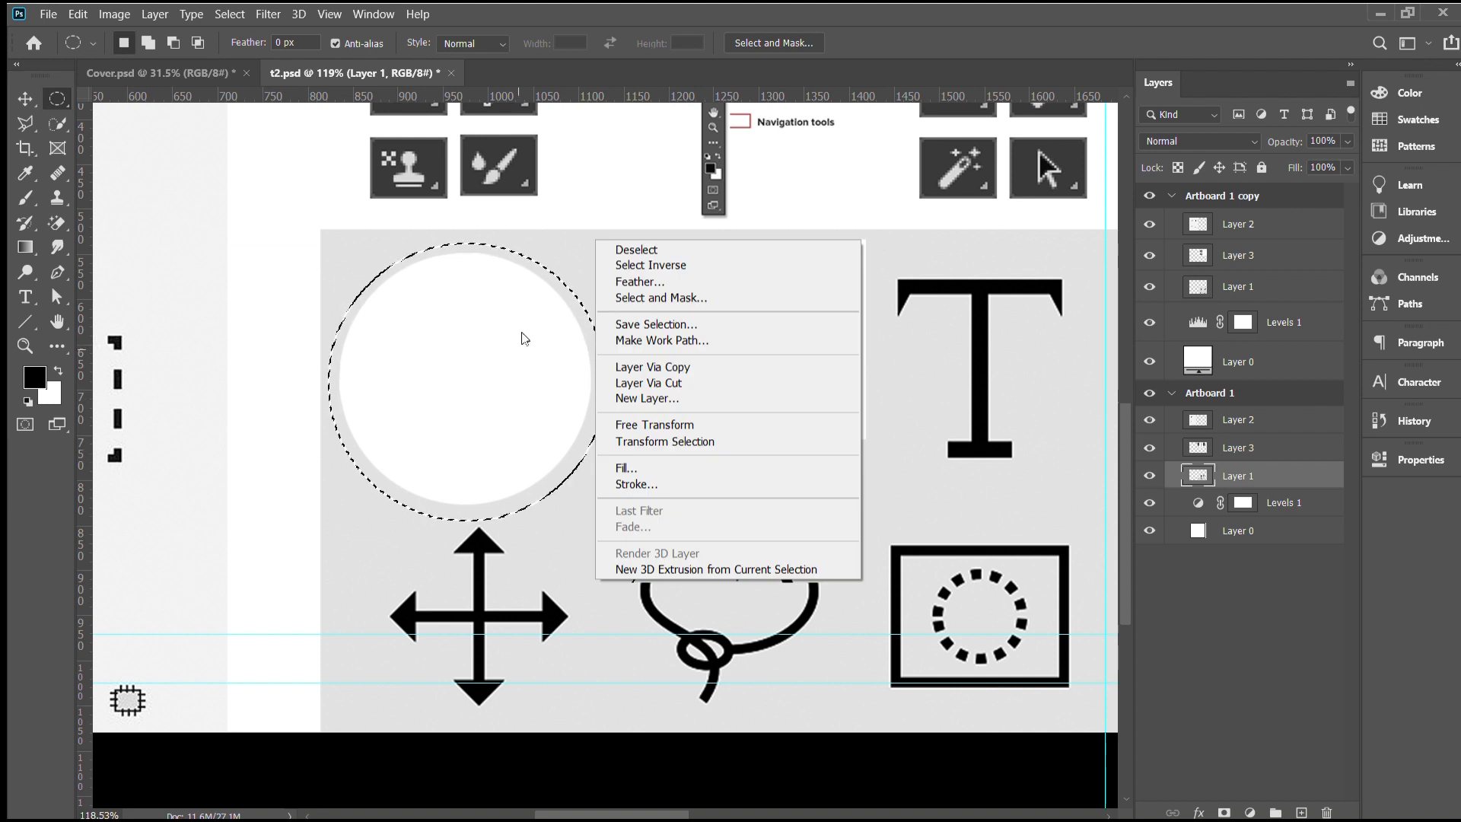
key("i")
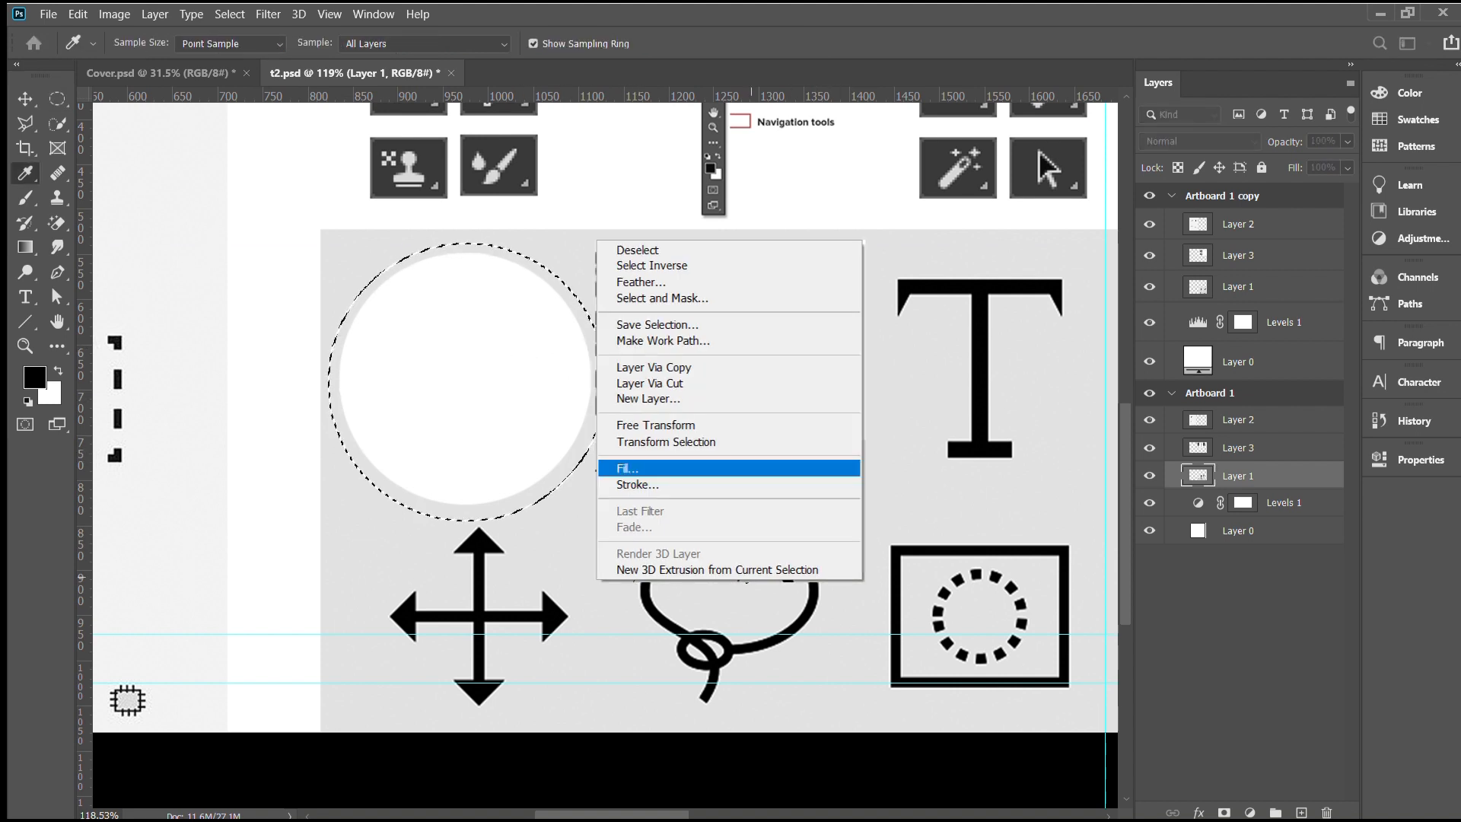
key("Return")
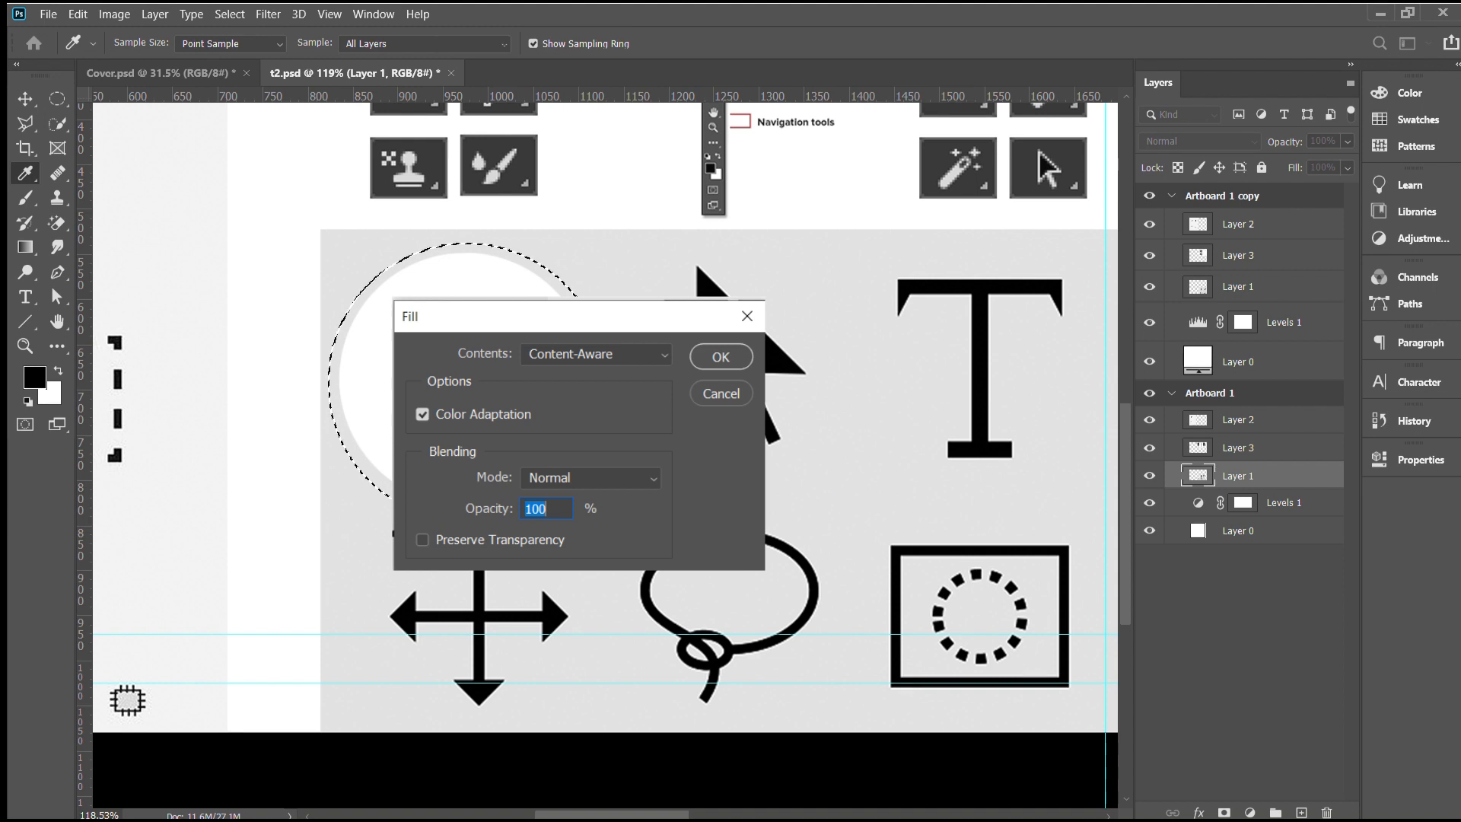
key("Return")
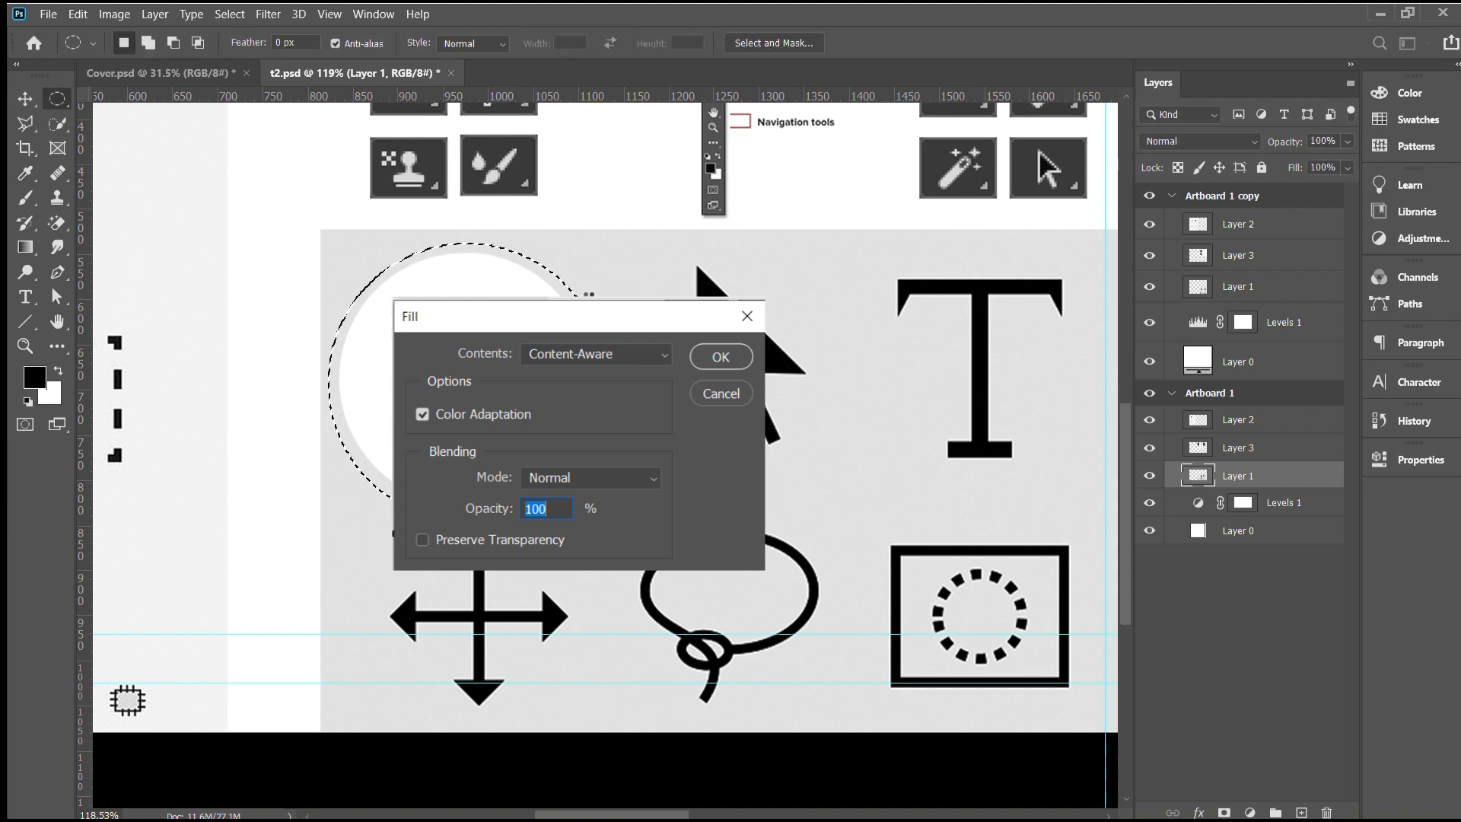
key("ctrl+d")
Step: Try moving the grey icon panel on Layer 1 to different positions and undo each move
key("v")
left_click(292, 327)
left_click_drag(748, 344, 641, 525)
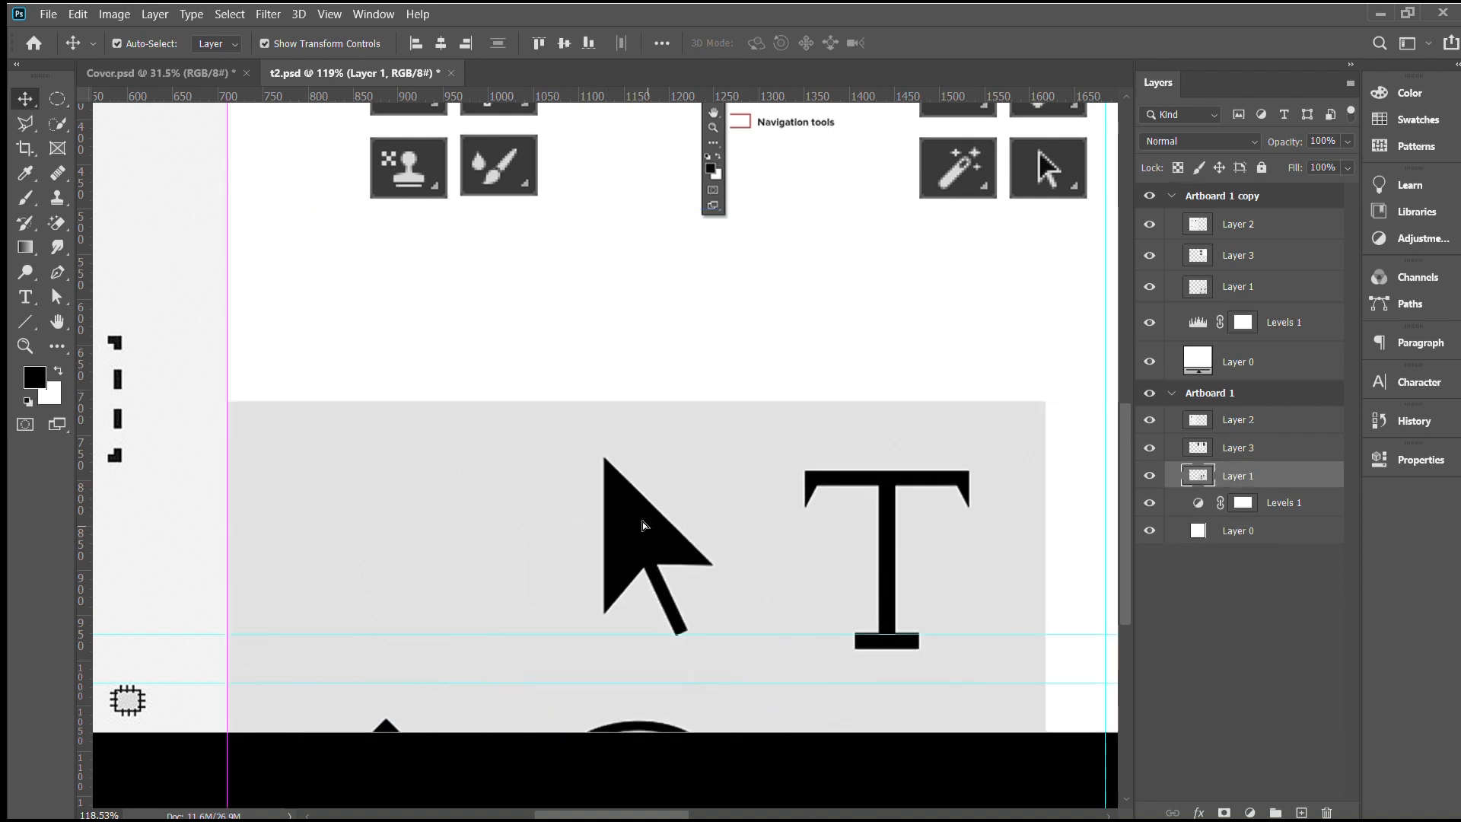
key("ctrl+z")
left_click_drag(760, 345, 799, 481)
key("ctrl+z")
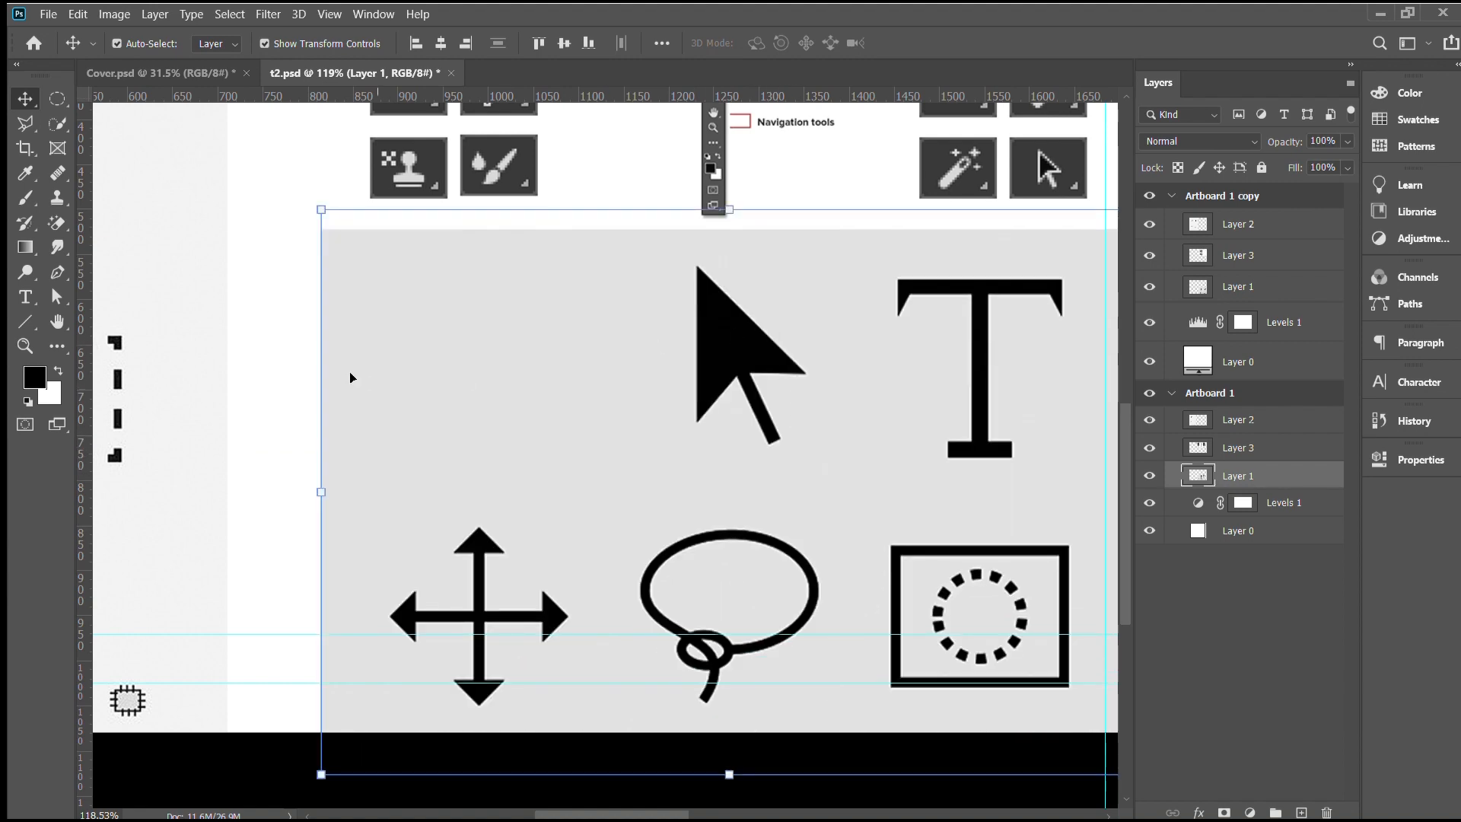
left_click(252, 351)
Step: Draw a freehand Lasso selection around the T icon beside the pen nib and clear it
scroll(648, 325, "down", 6)
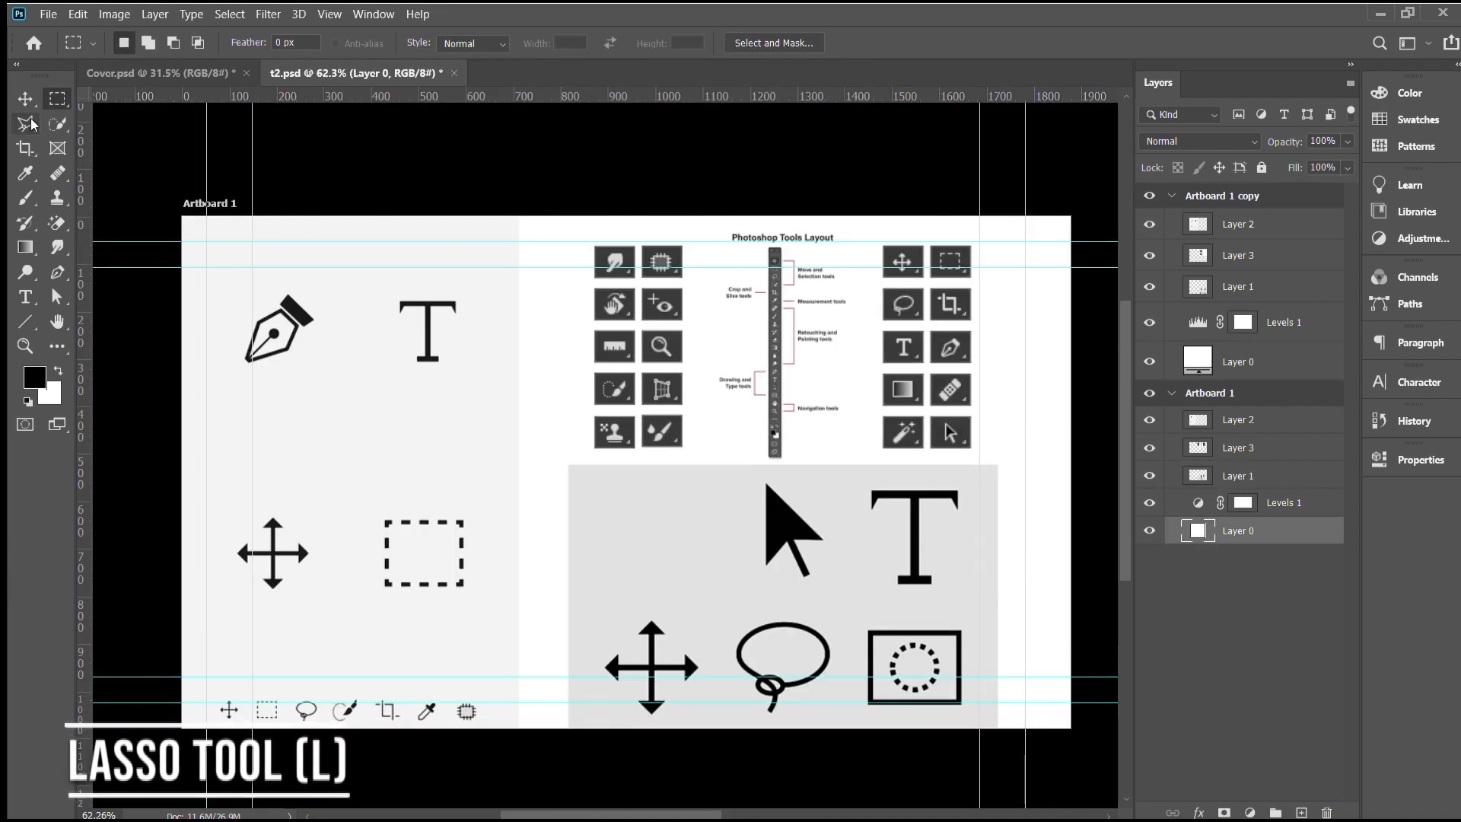
left_click(29, 125)
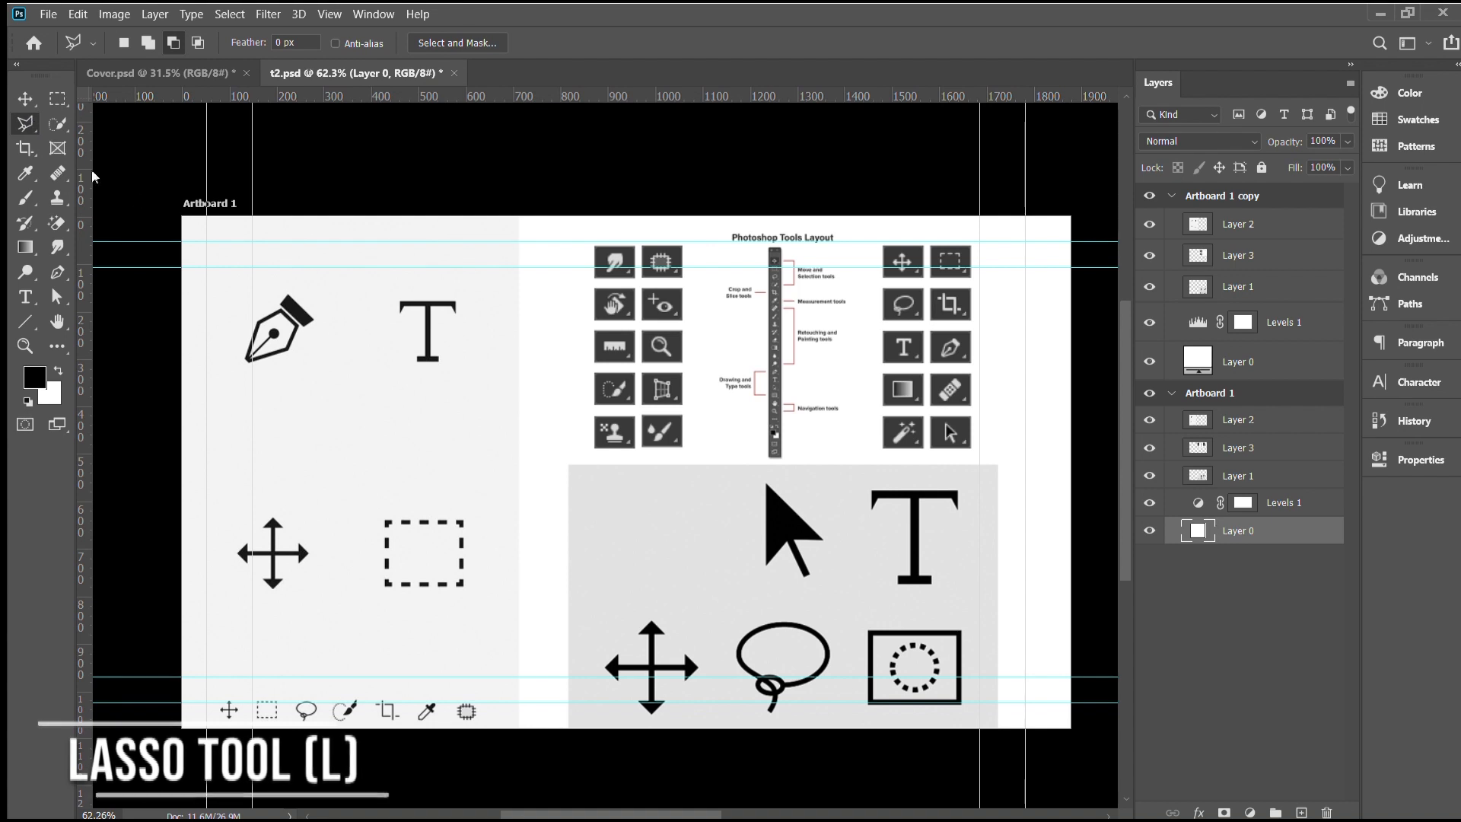
key("shift+l")
mouse_move(353, 305)
left_mouse_down()
mouse_move(392, 397)
mouse_move(450, 398)
left_mouse_up()
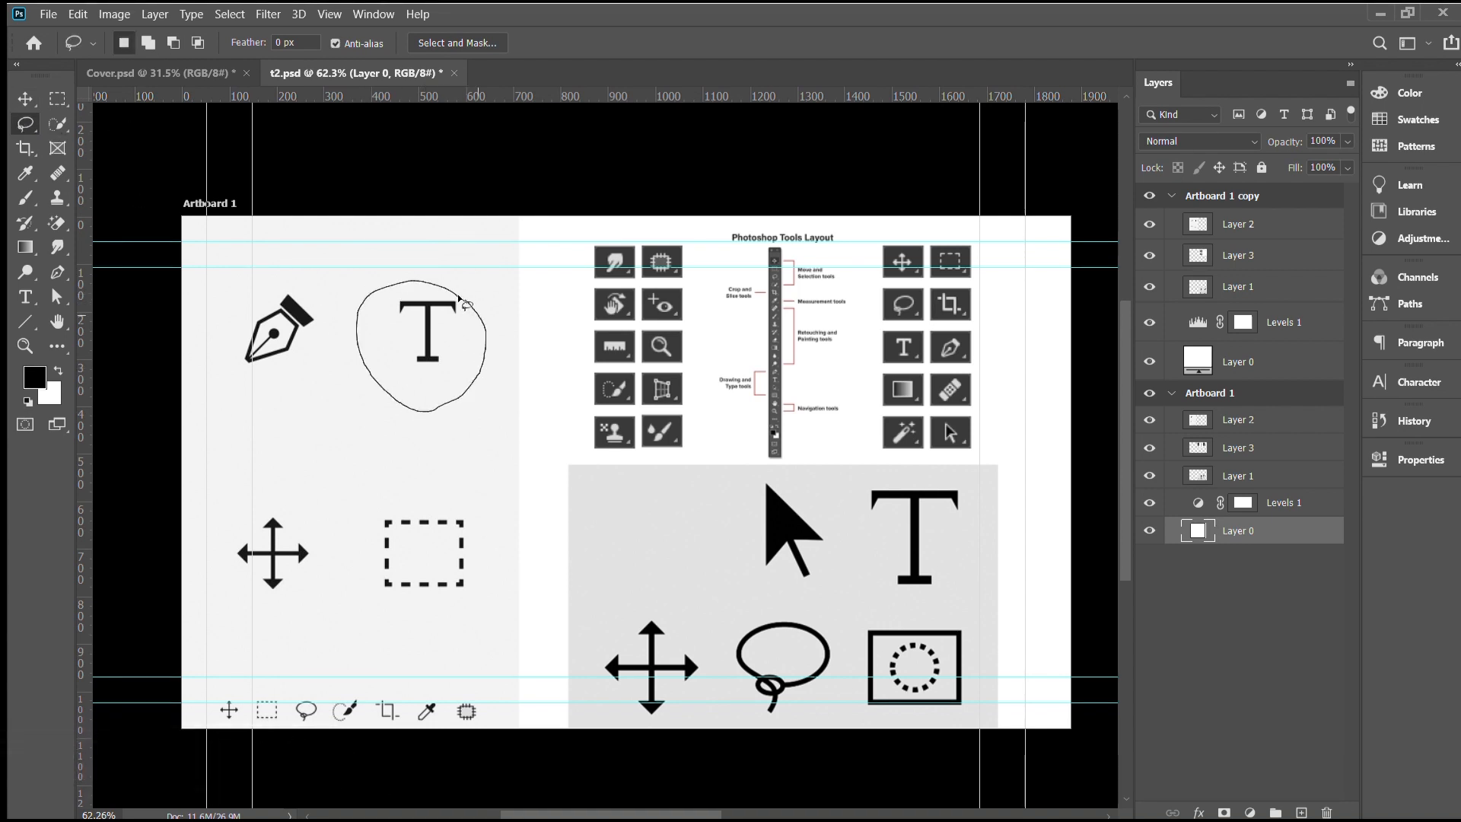
left_click_drag(687, 499, 688, 499)
key("ctrl+d")
Step: Trace the outline of the pen-nib icon with the Polygonal Lasso tool and close the selection
key("shift+l")
scroll(280, 328, "up", 5)
scroll(282, 329, "up", 3)
left_click(456, 563)
left_click(521, 416)
left_click(530, 412)
left_click(545, 428)
left_click(607, 381)
left_click(451, 233)
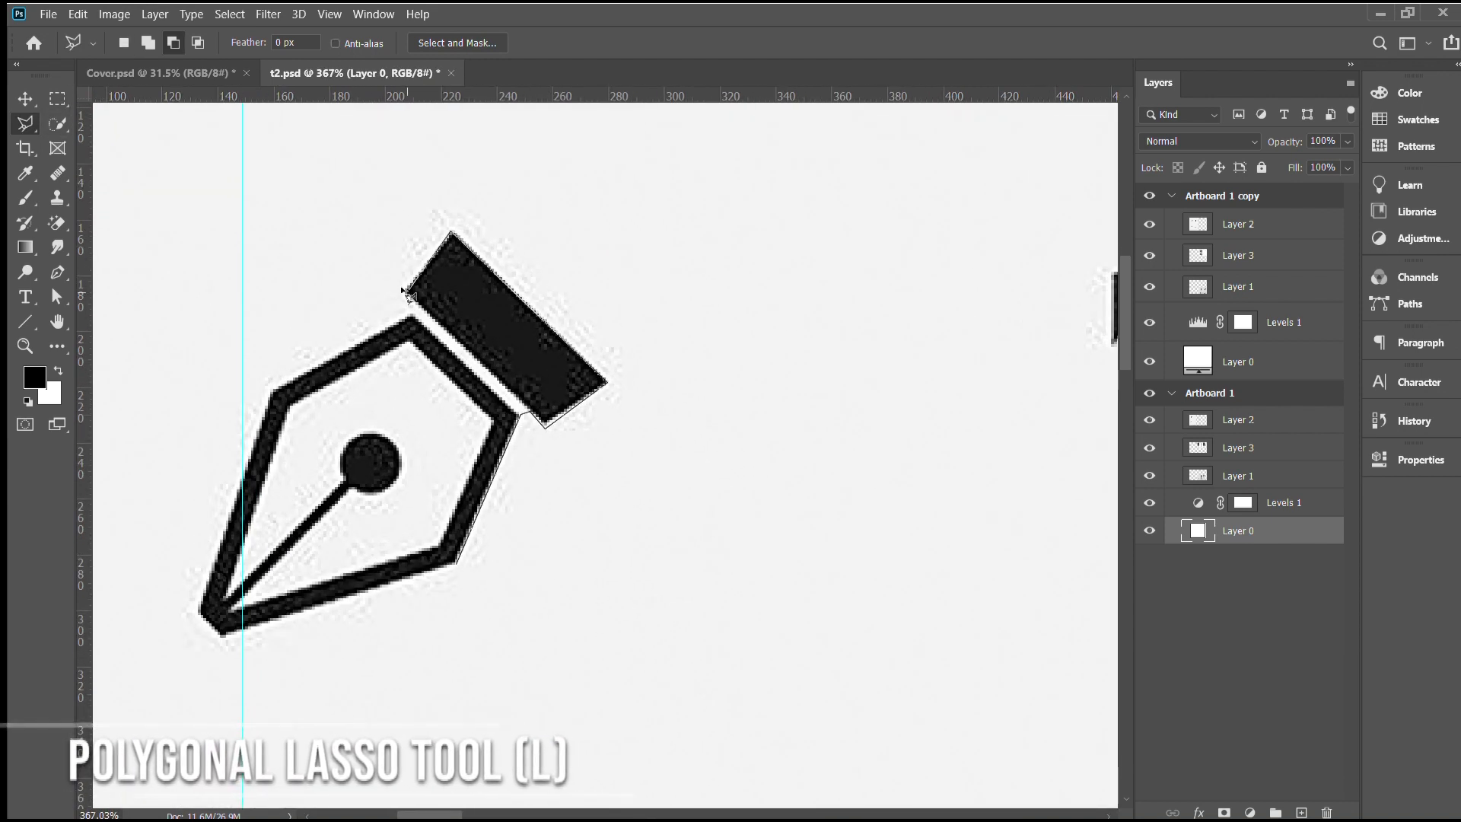
left_click(407, 291)
left_click(412, 314)
left_click(272, 392)
left_click(199, 609)
double_click(225, 642)
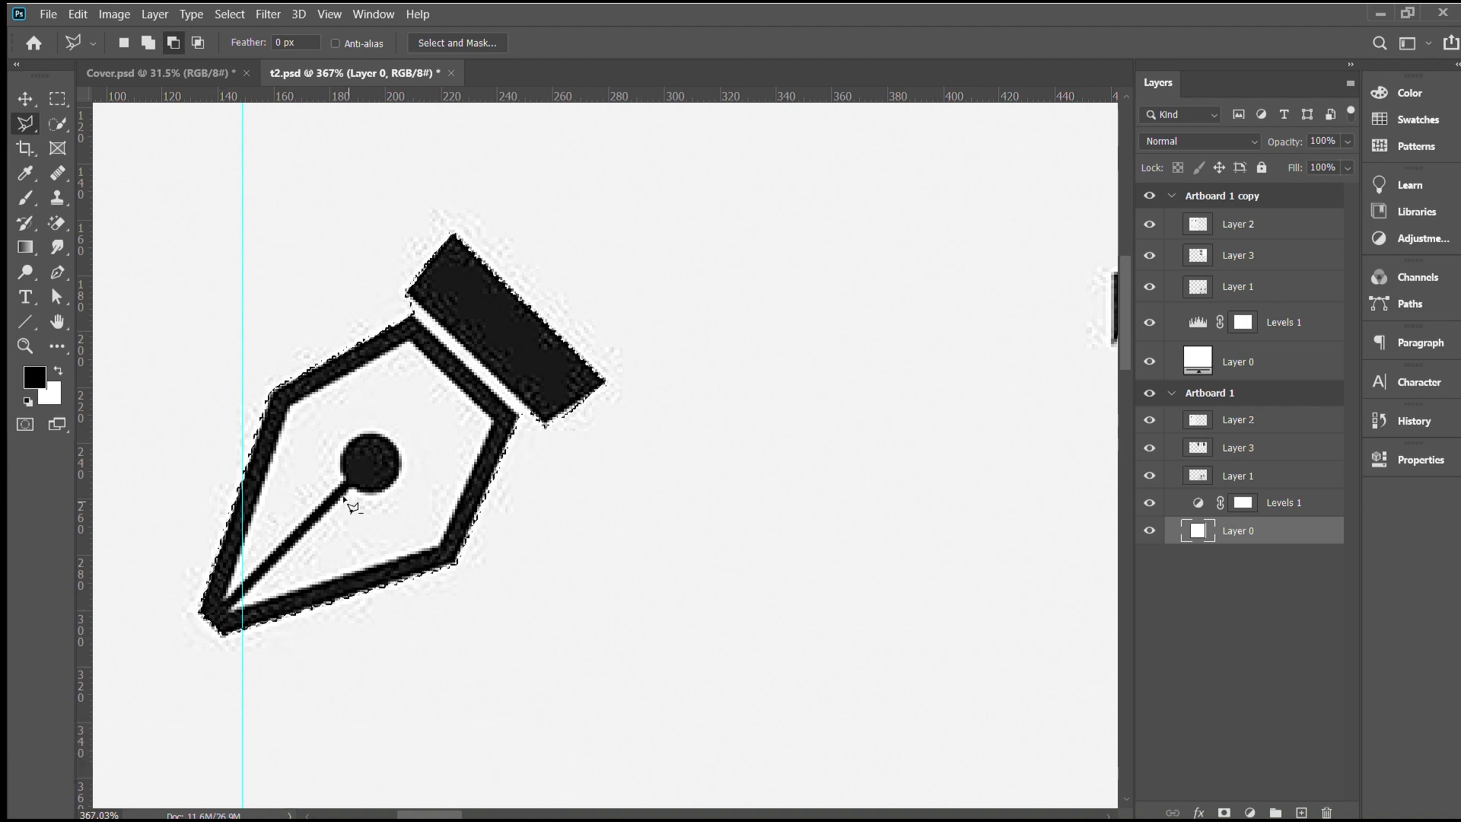
Step: Try moving the selected pen nib and painting inside the selection, undo both attempts and deselect
left_click_drag(349, 505, 706, 538)
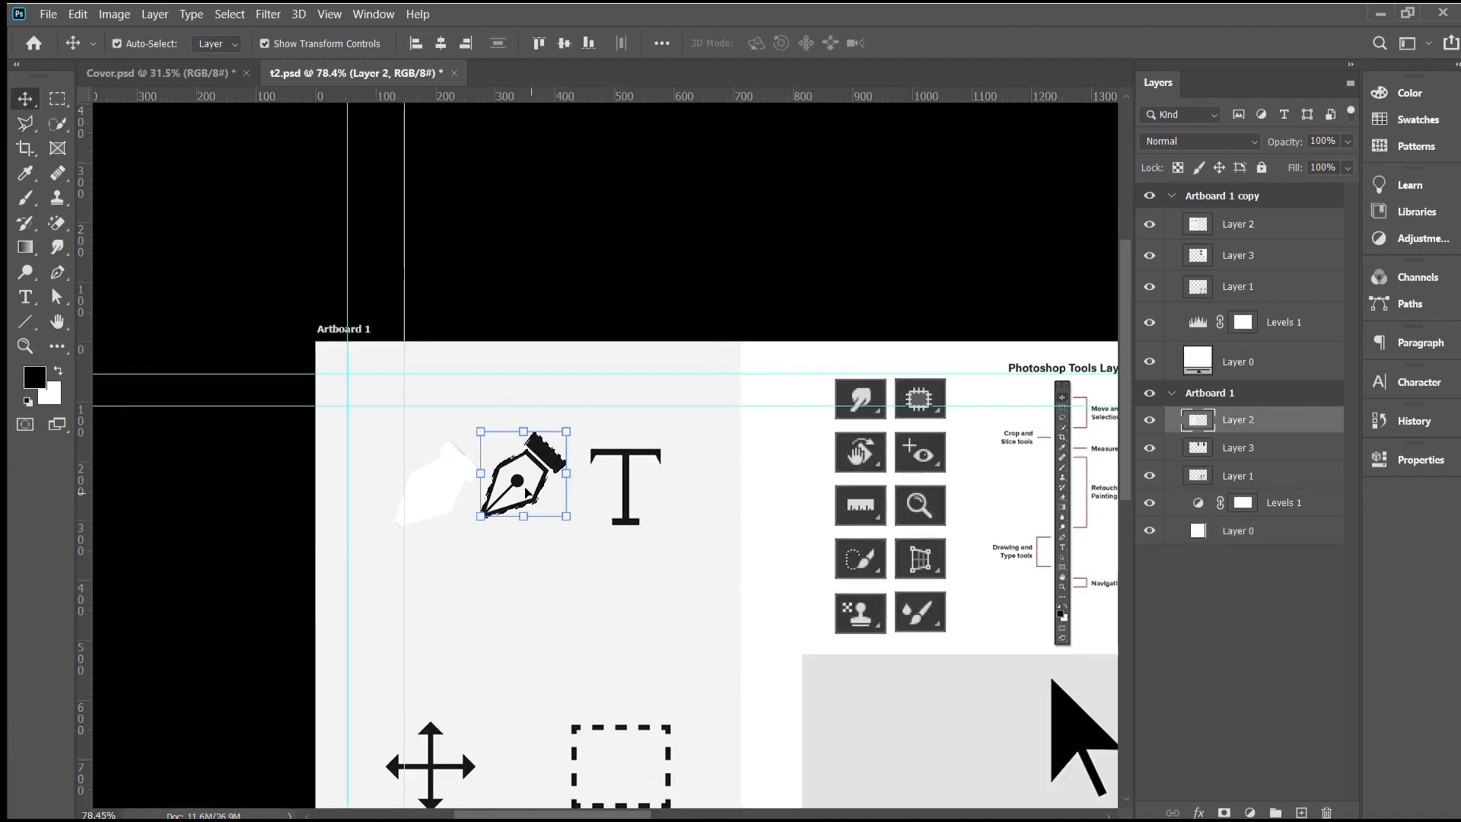
key("ctrl+z")
key("b")
mouse_move(457, 464)
left_mouse_down()
mouse_move(415, 508)
mouse_move(465, 464)
left_mouse_up()
scroll(431, 529, "up", 6)
key("ctrl+z")
key("ctrl+z")
key("ctrl+d")
key("v")
Step: Trace the outer edge of the large lasso icon with the Magnetic Lasso tool and close the selection
left_click(23, 121)
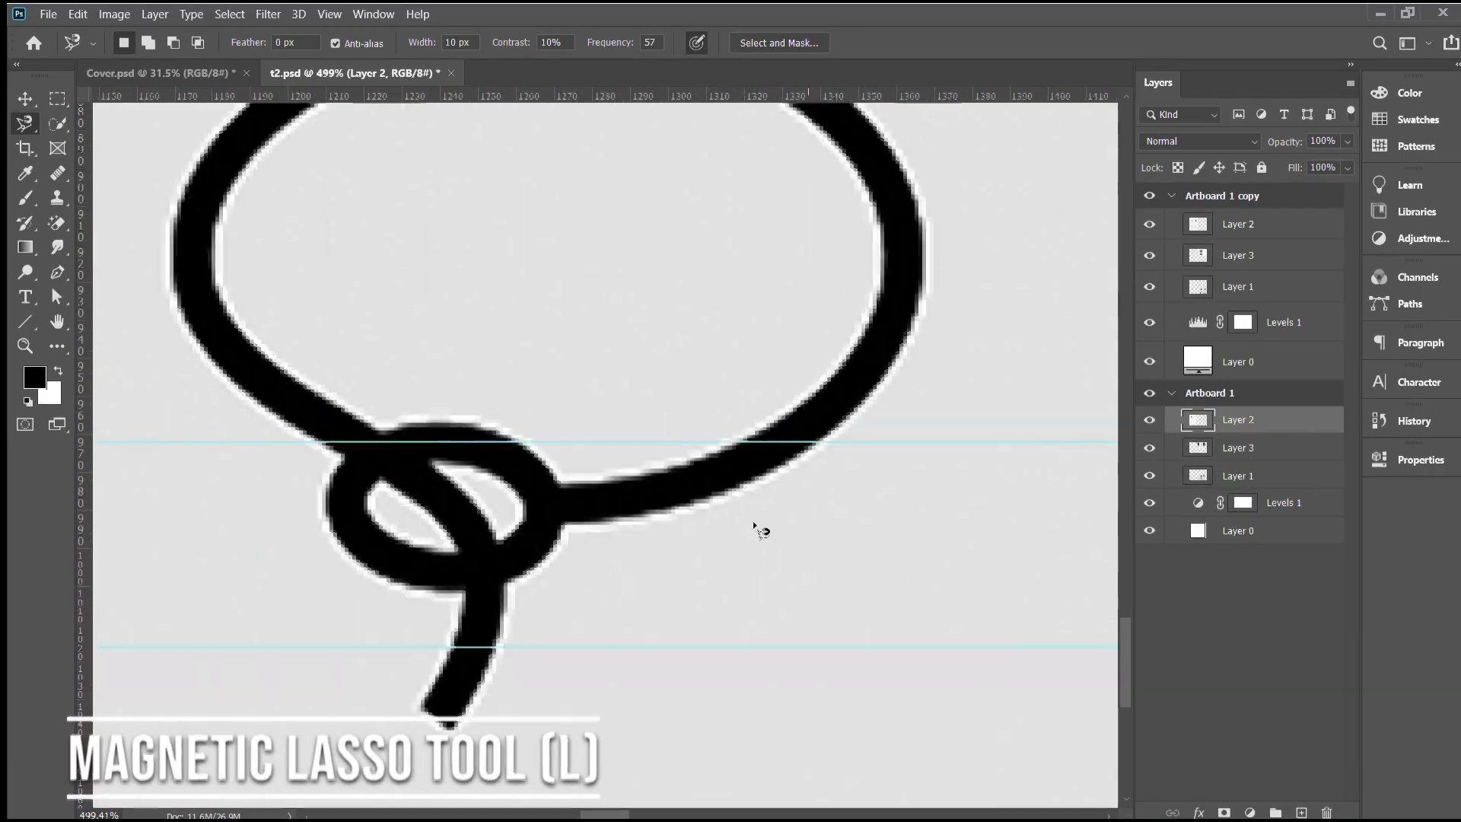
left_click(625, 584)
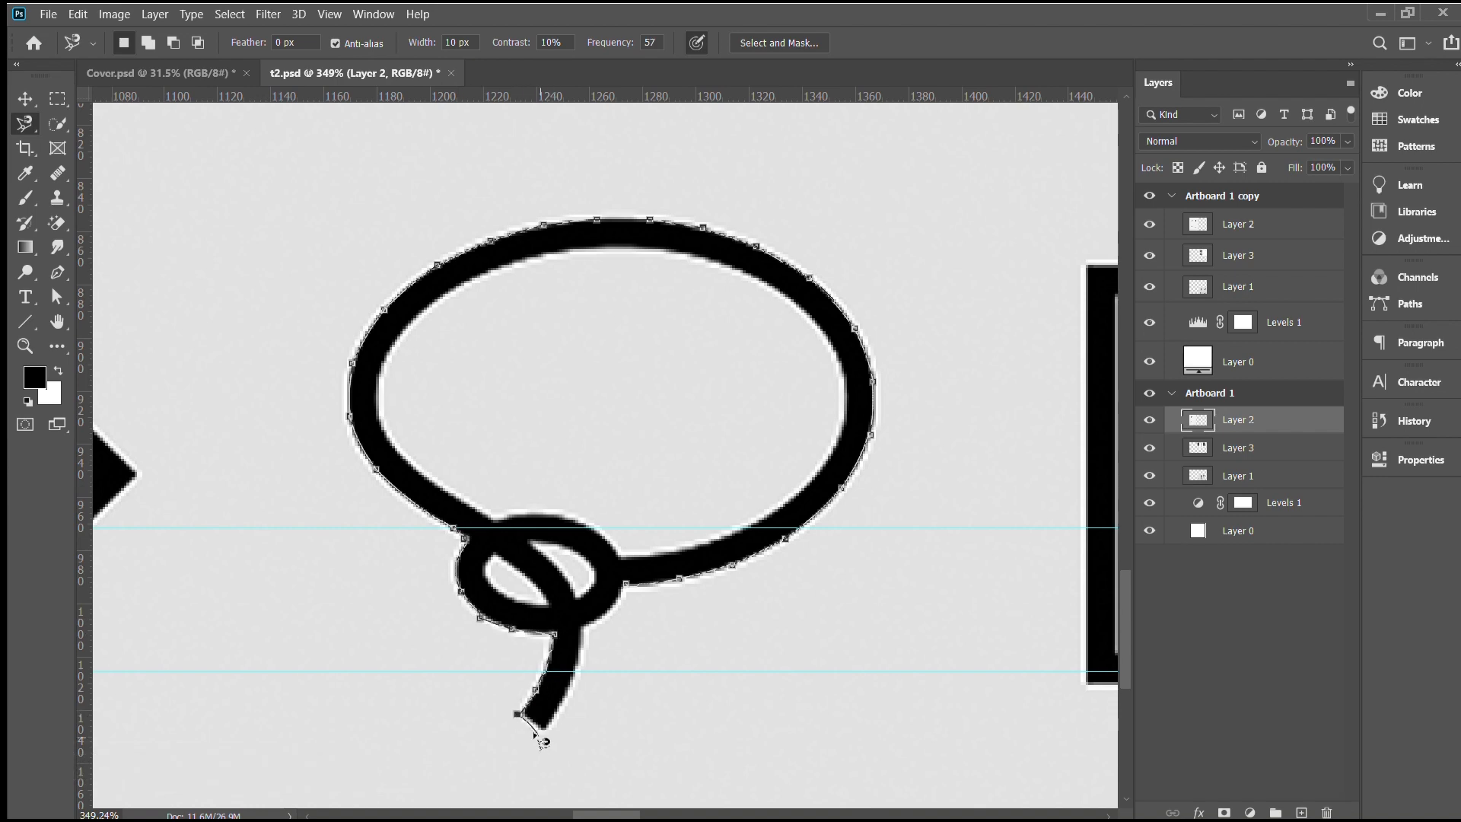
left_click(625, 584)
Step: Try moving the selected lasso icon and undo the move
key("v")
left_click_drag(744, 402, 680, 489)
key("ctrl+z")
Step: Put the selected lasso icon on its own new layer directly above Layer 1 in Artboard 1
key("x")
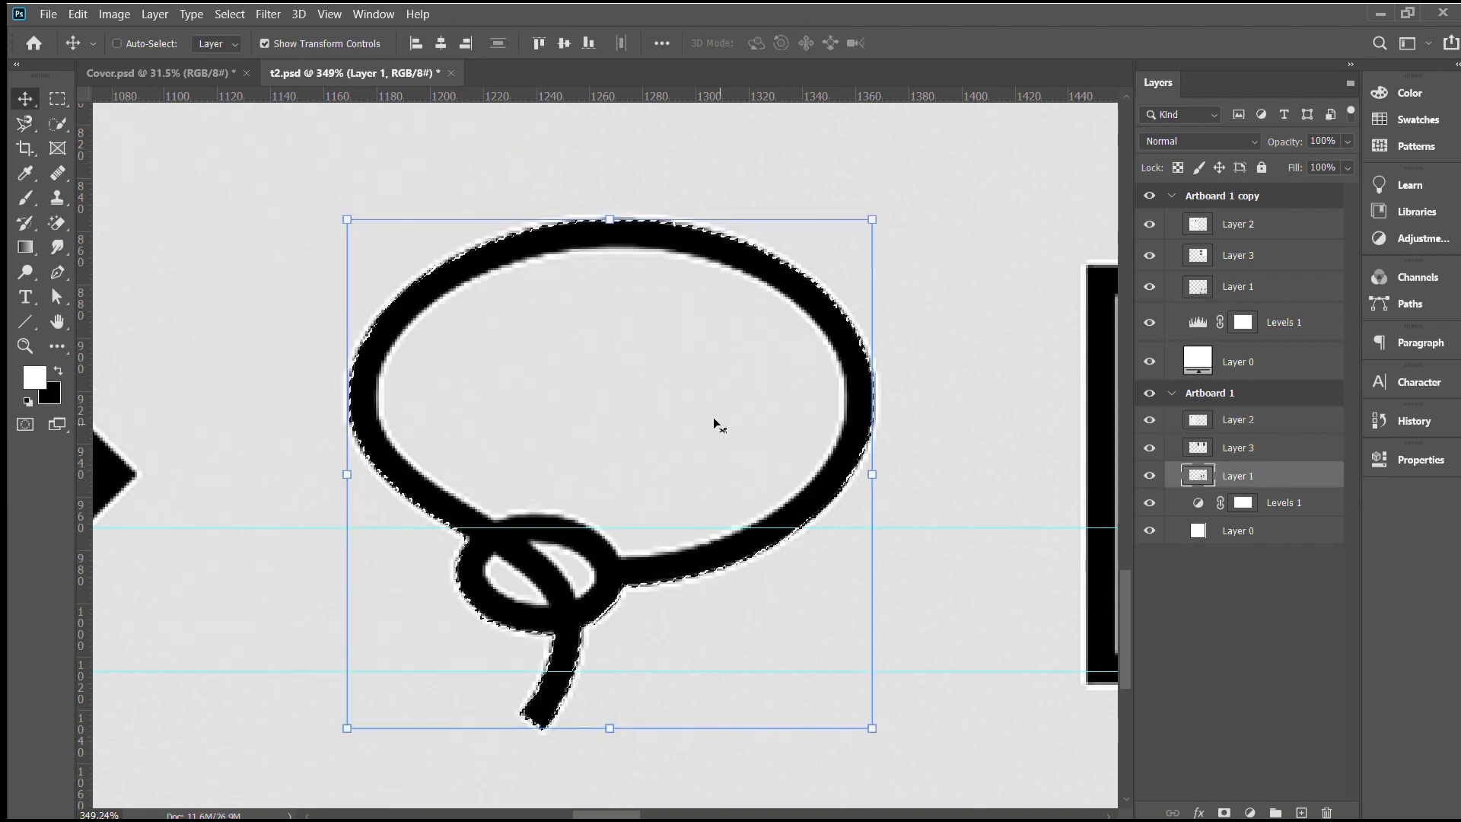
key("x")
key("alt+BackSpace")
key("ctrl+d")
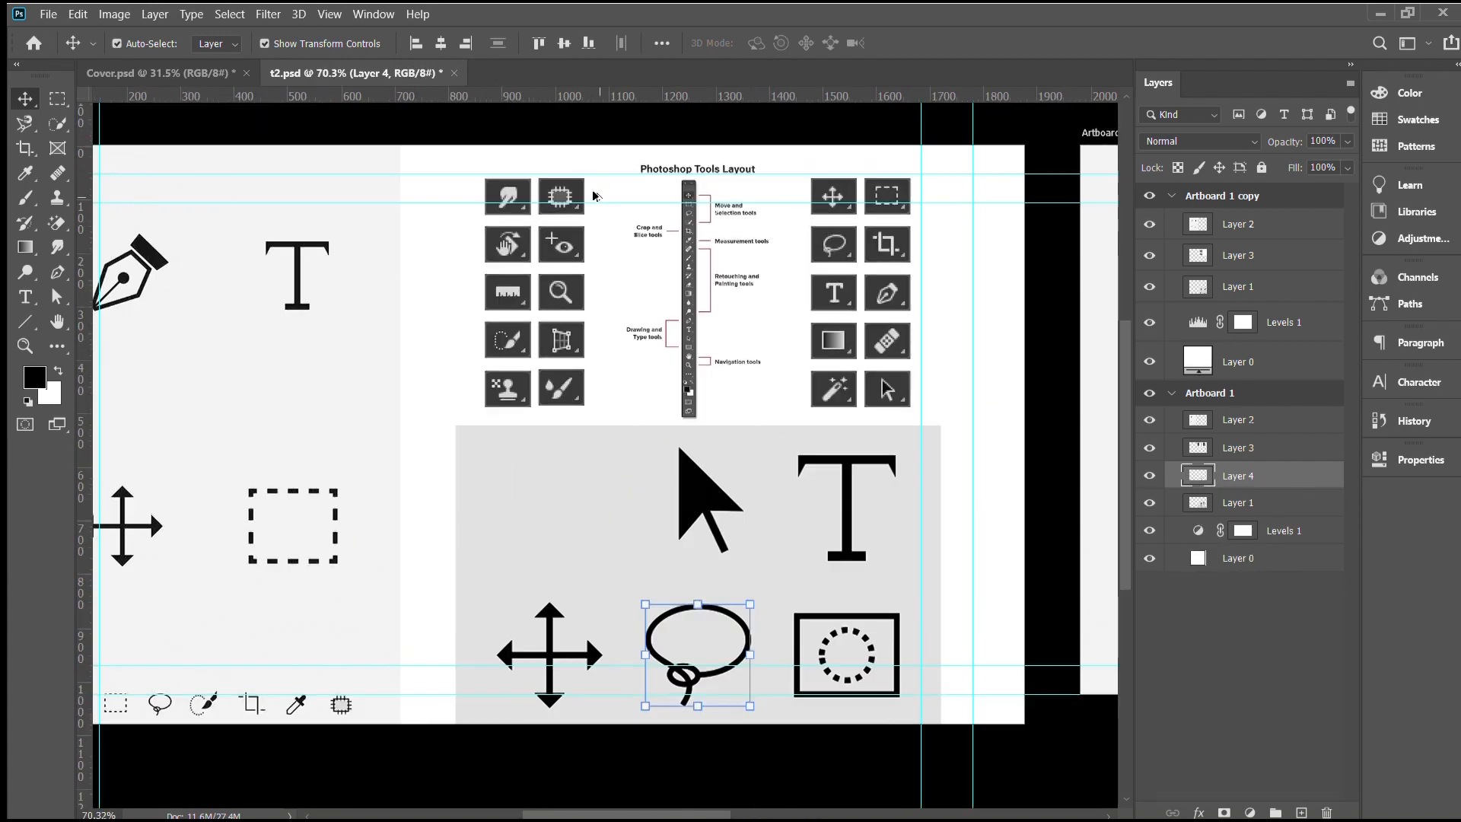
Step: Select the man in the DSC_0171 photo with the Quick Selection tool, adjusting the brush size to suit
key("w")
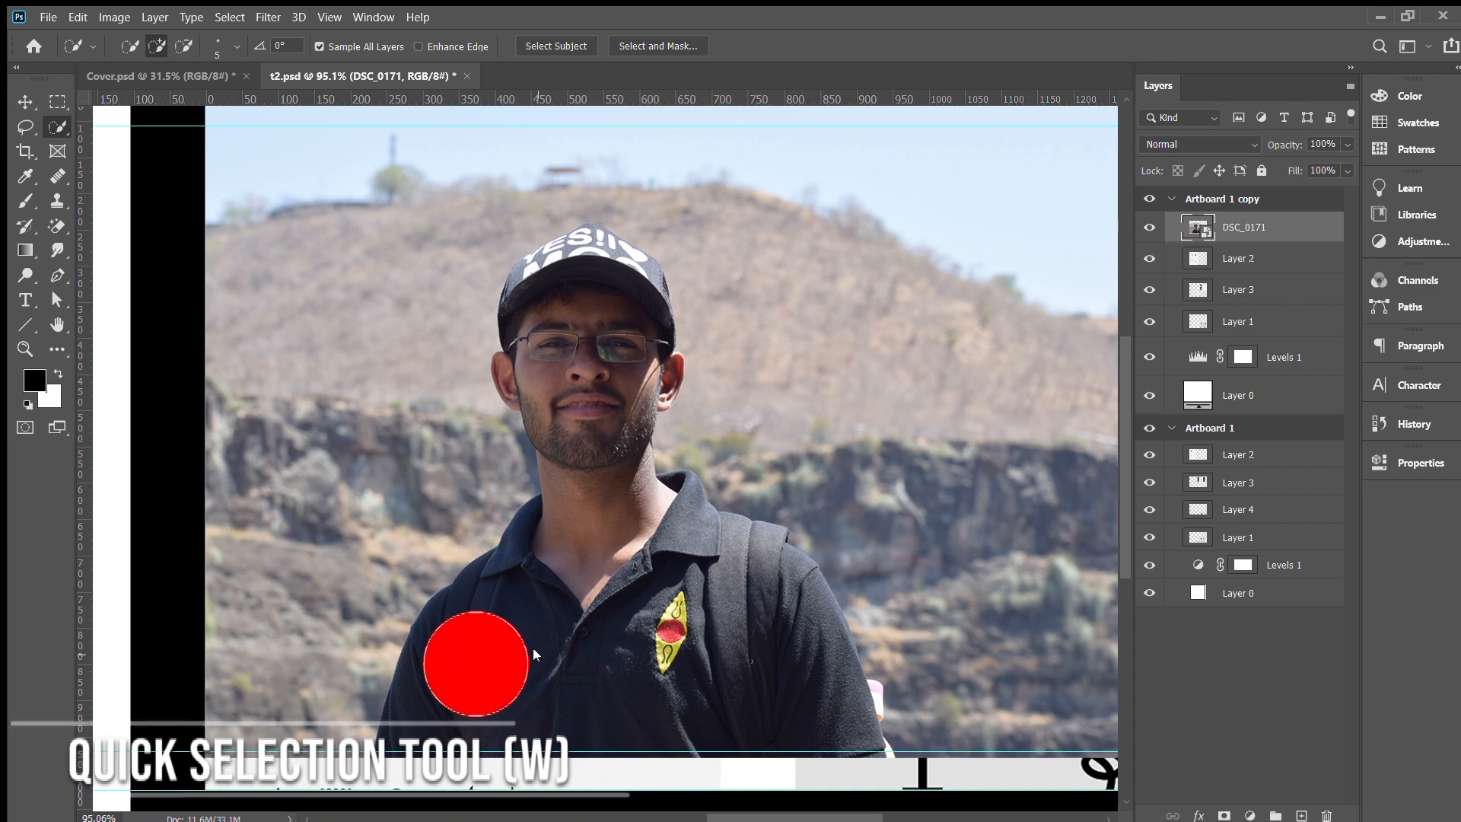
mouse_move(538, 646)
left_mouse_down()
mouse_move(399, 623)
mouse_move(613, 601)
mouse_move(669, 580)
left_mouse_up()
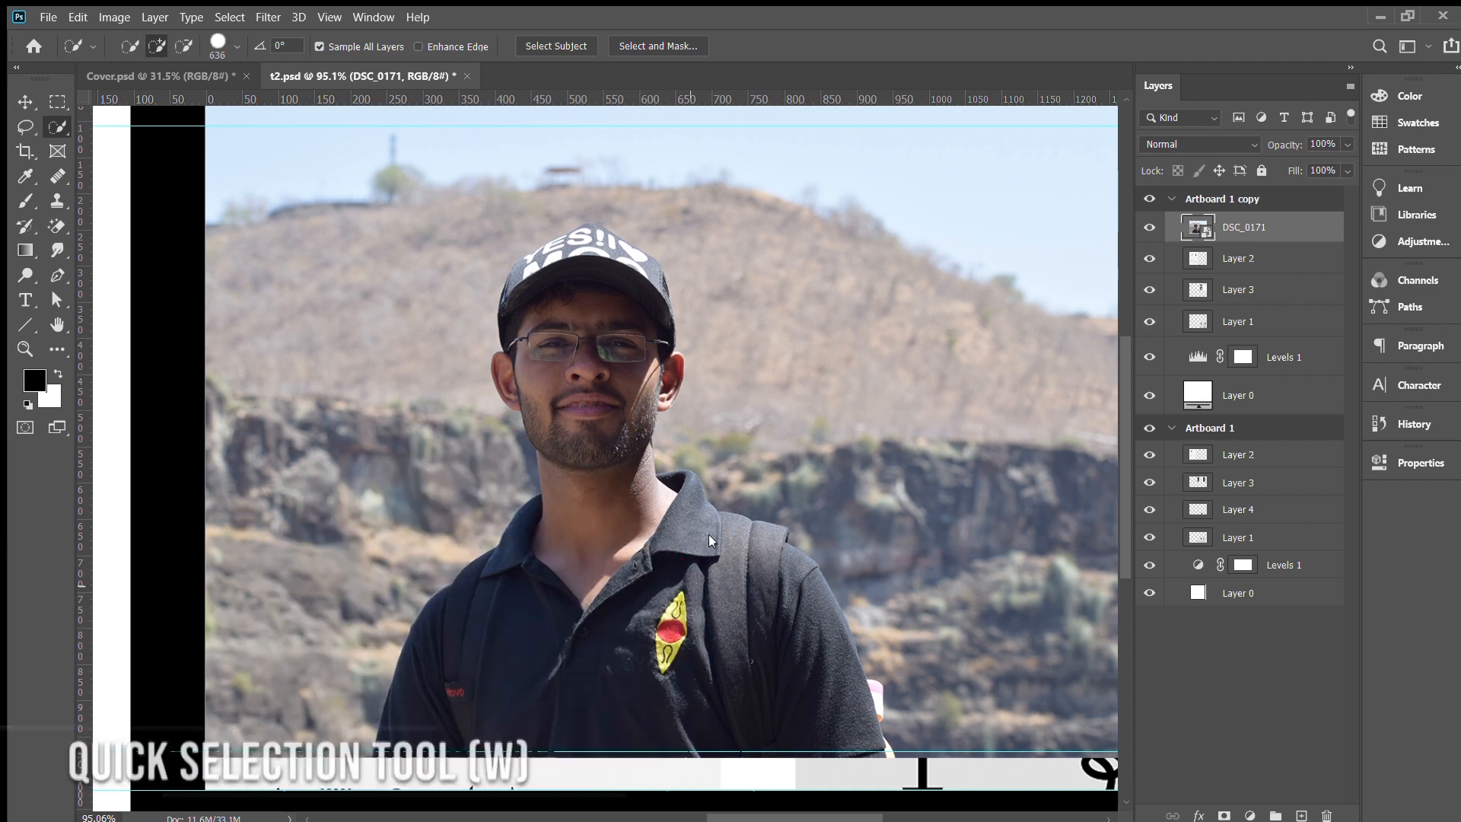
mouse_move(567, 336)
left_mouse_down()
mouse_move(754, 360)
mouse_move(971, 356)
mouse_move(812, 381)
mouse_move(437, 395)
mouse_move(429, 354)
mouse_move(509, 66)
mouse_move(546, 1)
mouse_move(577, 296)
left_mouse_up()
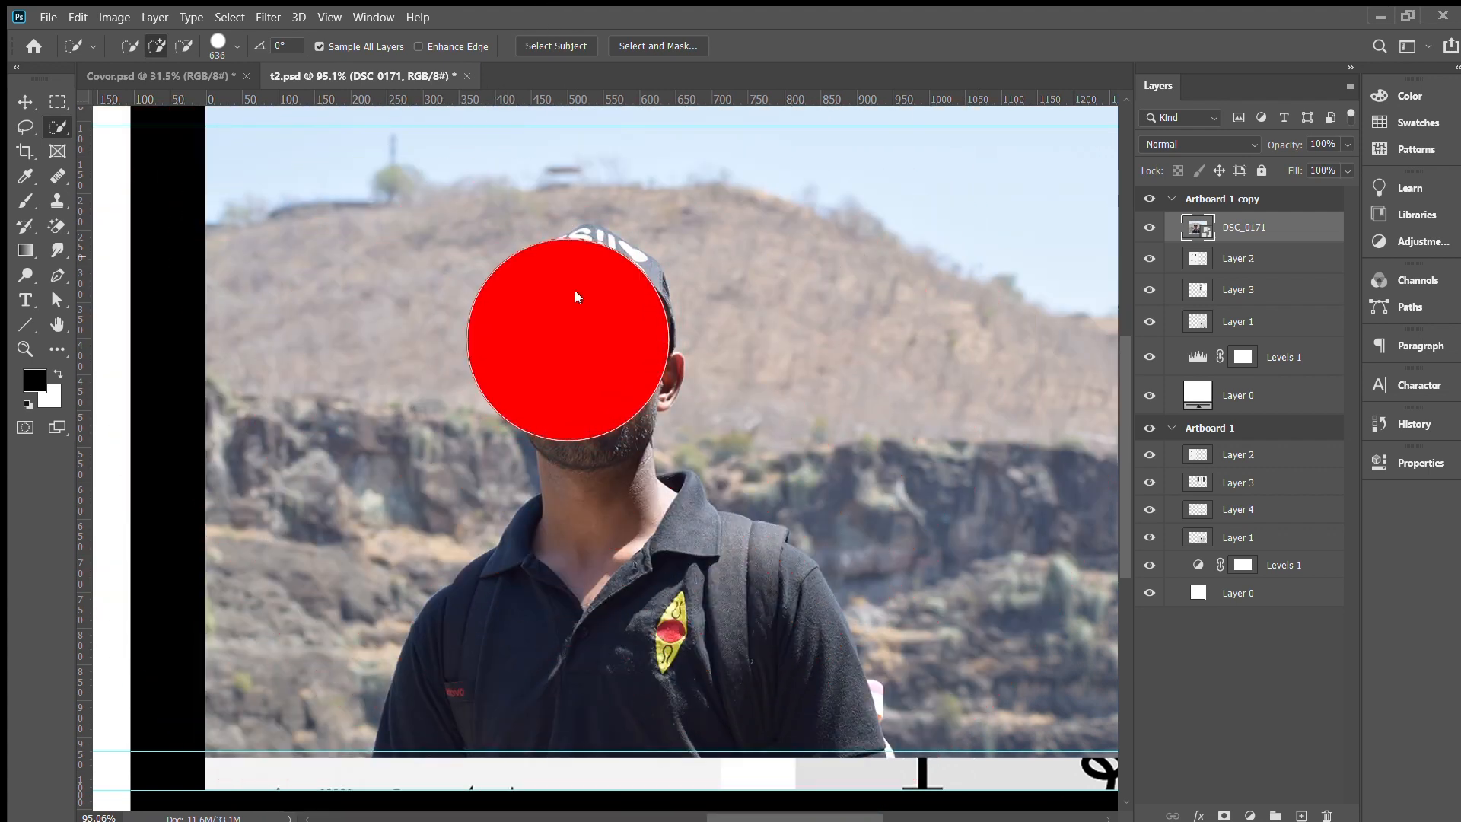
left_click_drag(574, 705, 579, 684)
mouse_move(641, 620)
left_mouse_down()
mouse_move(706, 601)
mouse_move(622, 596)
mouse_move(625, 115)
mouse_move(645, 781)
mouse_move(633, 459)
left_mouse_up()
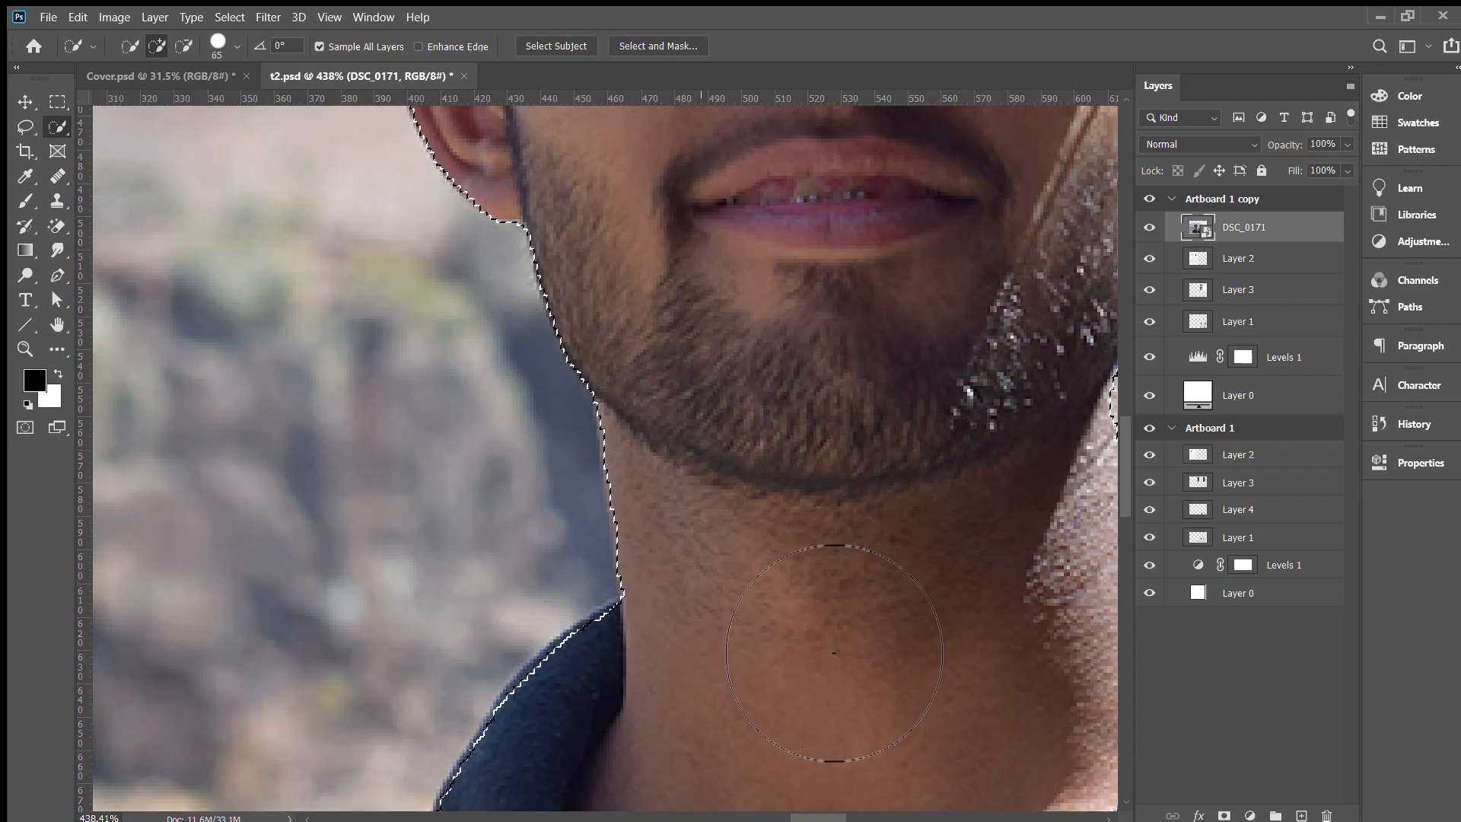
Step: Add the missing lower part of the man's ear to the selection
scroll(833, 653, "down", 7)
scroll(906, 613, "up", 9)
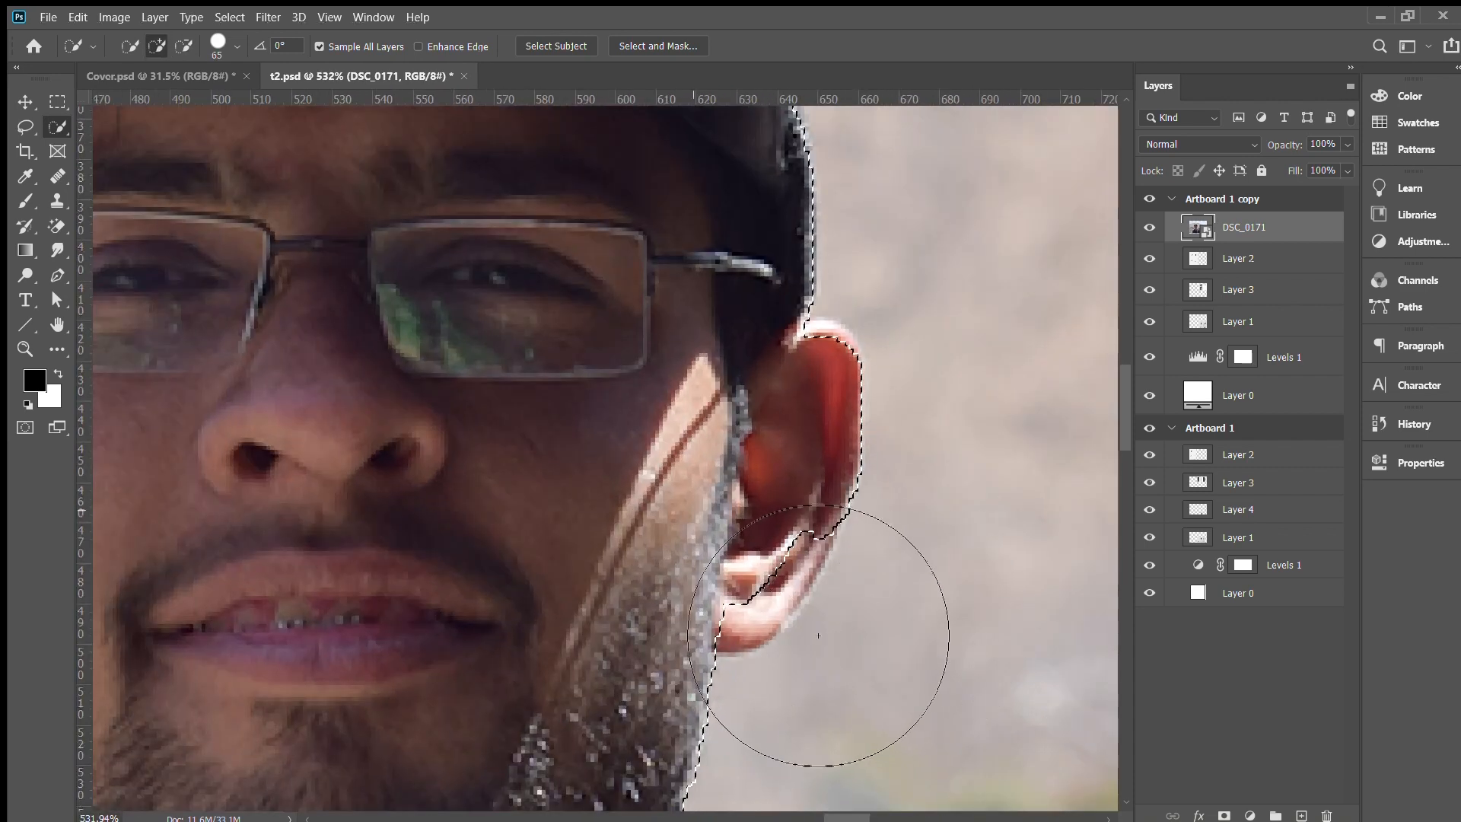
scroll(848, 636, "down", 3)
key("bracketright")
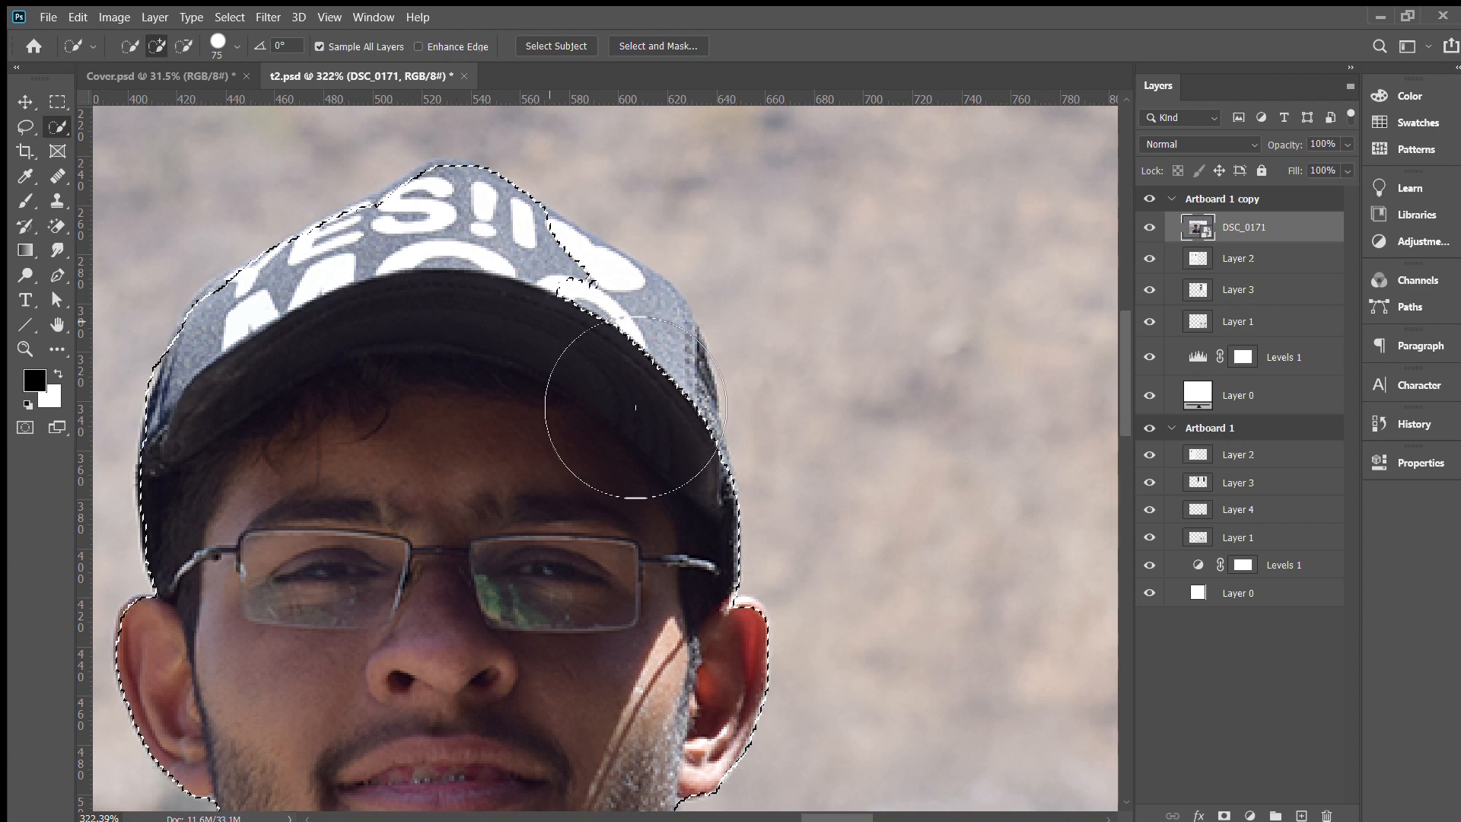
Step: Extend the selection to the outer edge of the cap with a size 40 brush
scroll(368, 626, "up", 4)
key("bracketleft")
key("bracketleft")
key("bracketleft")
key("bracketleft")
mouse_move(150, 683)
left_mouse_down()
mouse_move(287, 533)
mouse_move(369, 531)
left_mouse_up()
scroll(609, 426, "down", 2)
left_click_drag(632, 391, 627, 435)
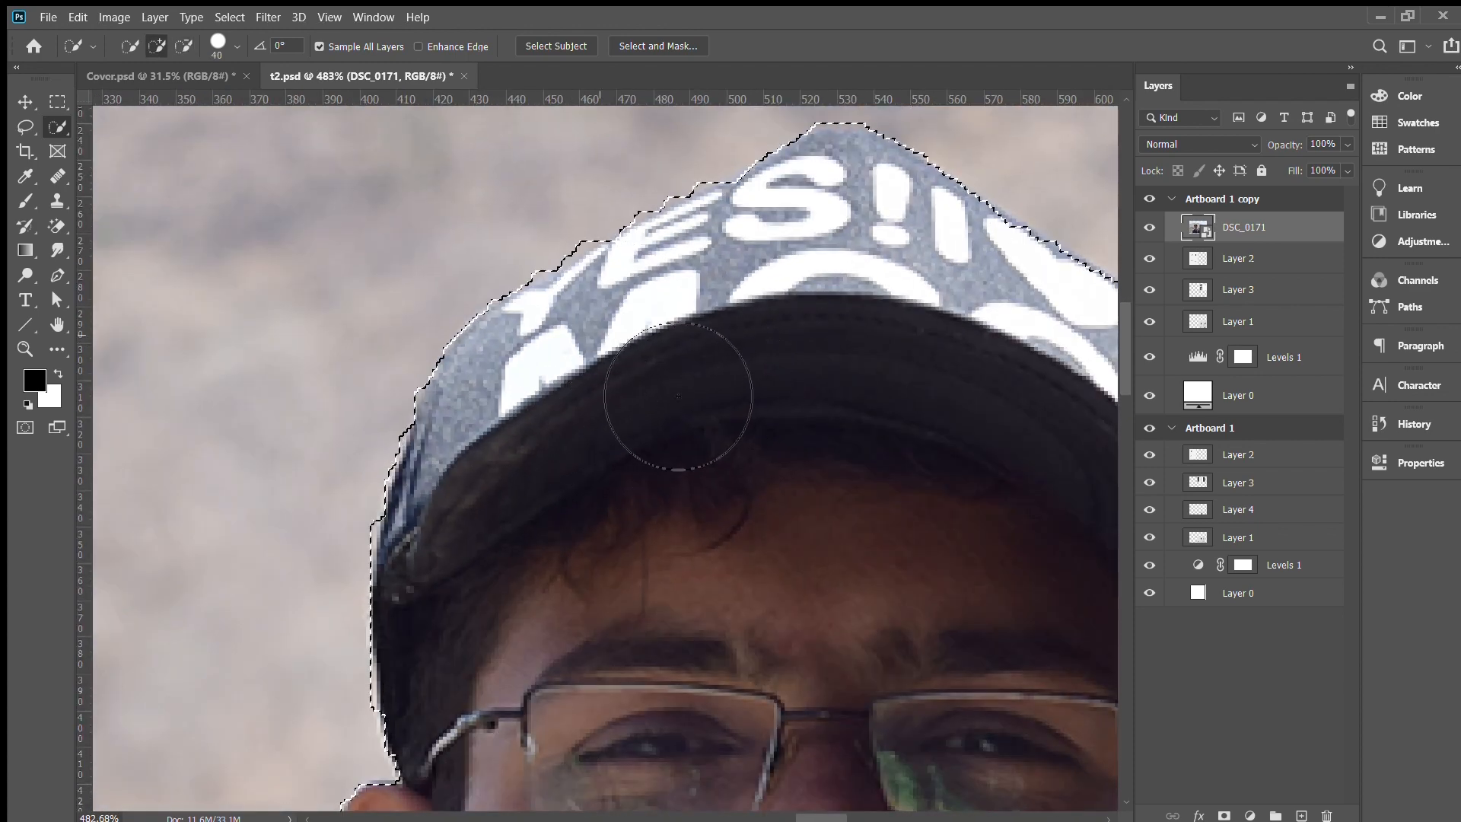
scroll(749, 525, "down", 2)
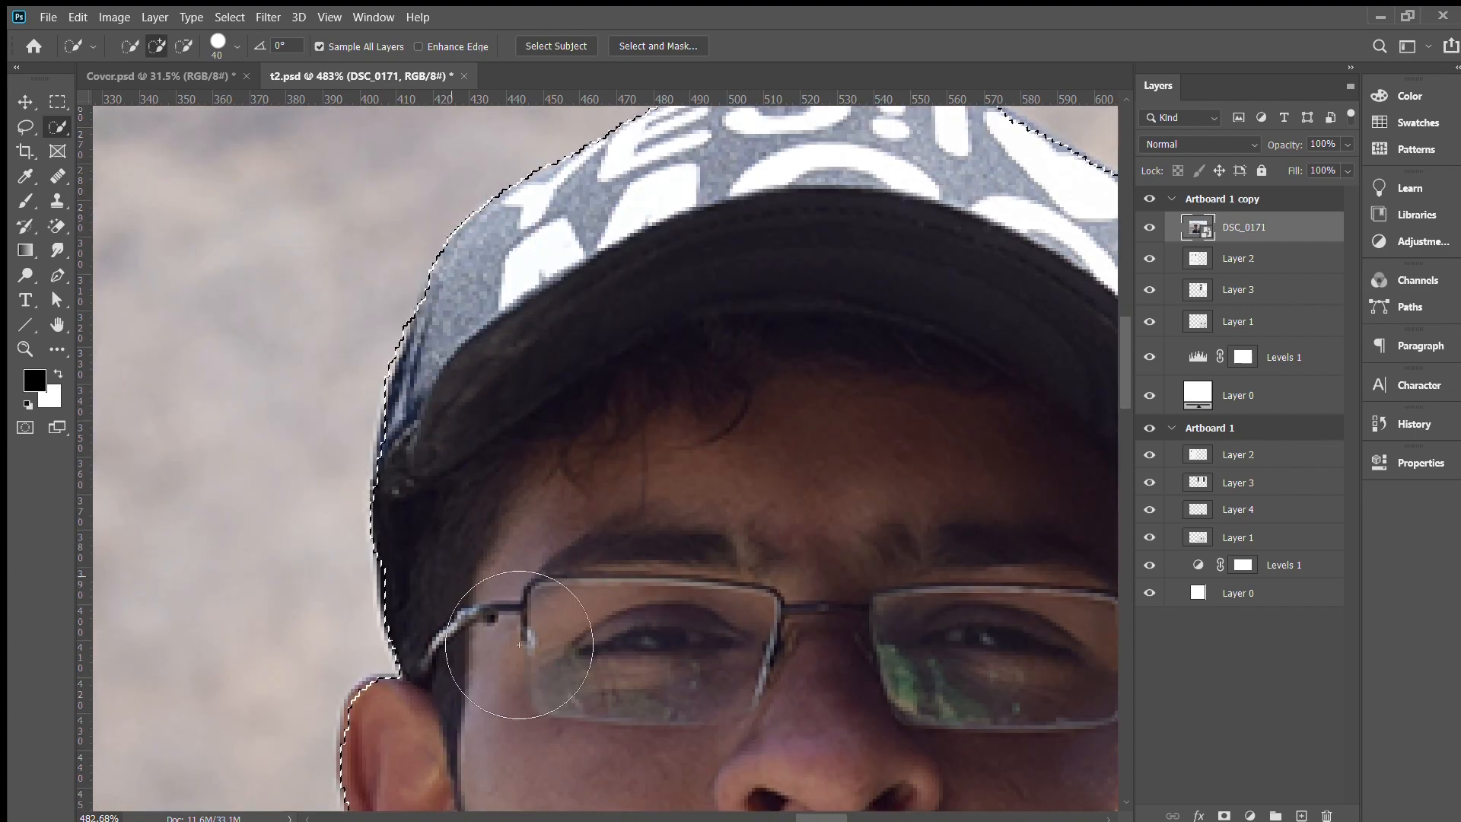
Step: Refine the selection along the neck and shirt collar, adding the collar and subtracting stray background with a size 3 brush
scroll(426, 688, "down", 2)
scroll(427, 688, "up", 4)
scroll(486, 609, "down", 4)
scroll(533, 520, "down", 6)
scroll(608, 532, "down", 3)
scroll(973, 553, "up", 5)
left_click(864, 576)
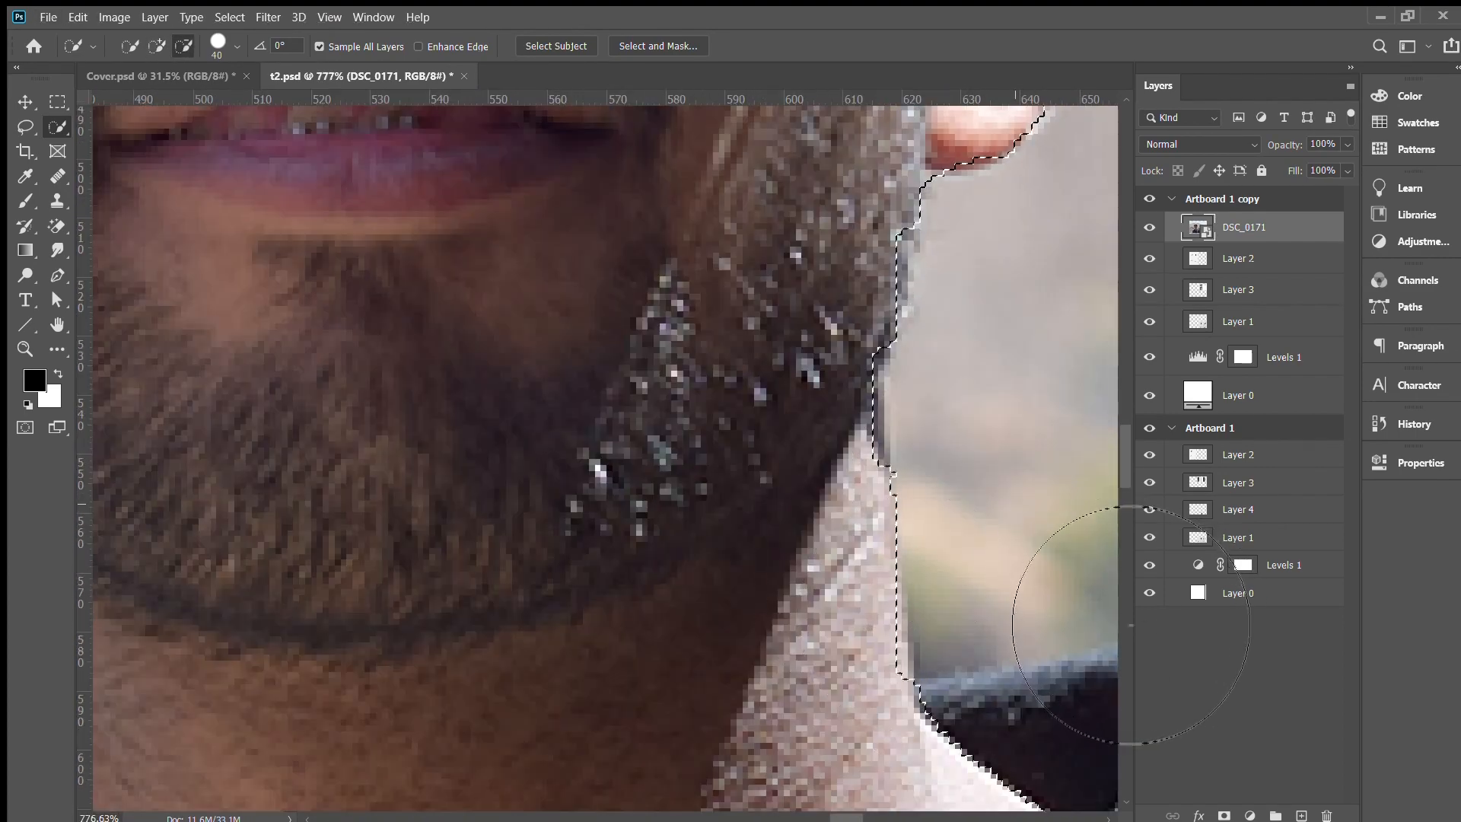
scroll(1065, 647, "right", 2)
scroll(981, 696, "down", 2)
left_click(966, 654)
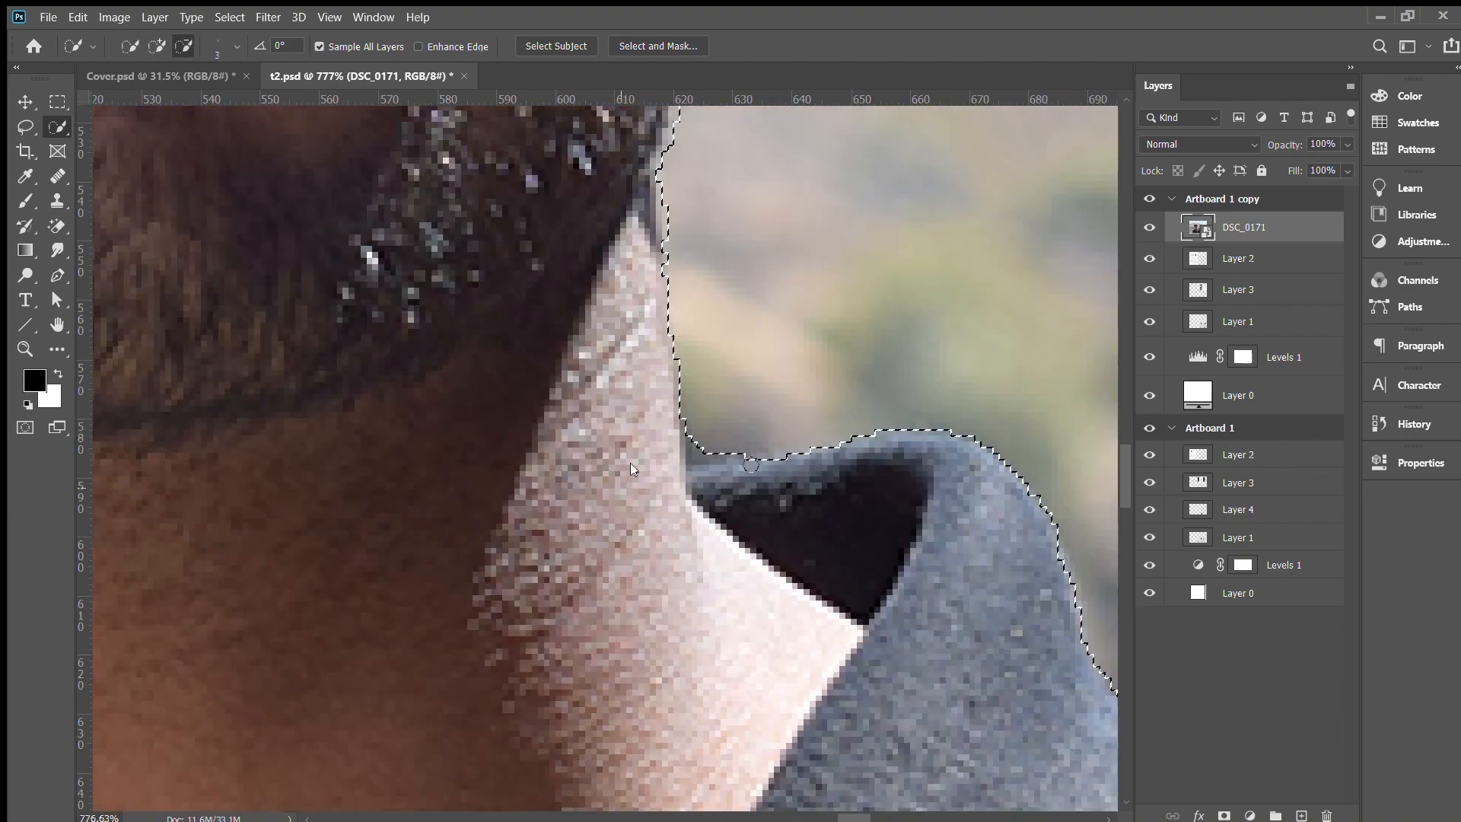
Step: Subtract the background bulge beside the shirt sleeve so the selection follows the fabric edge
scroll(683, 461, "up", 6)
scroll(739, 487, "down", 10)
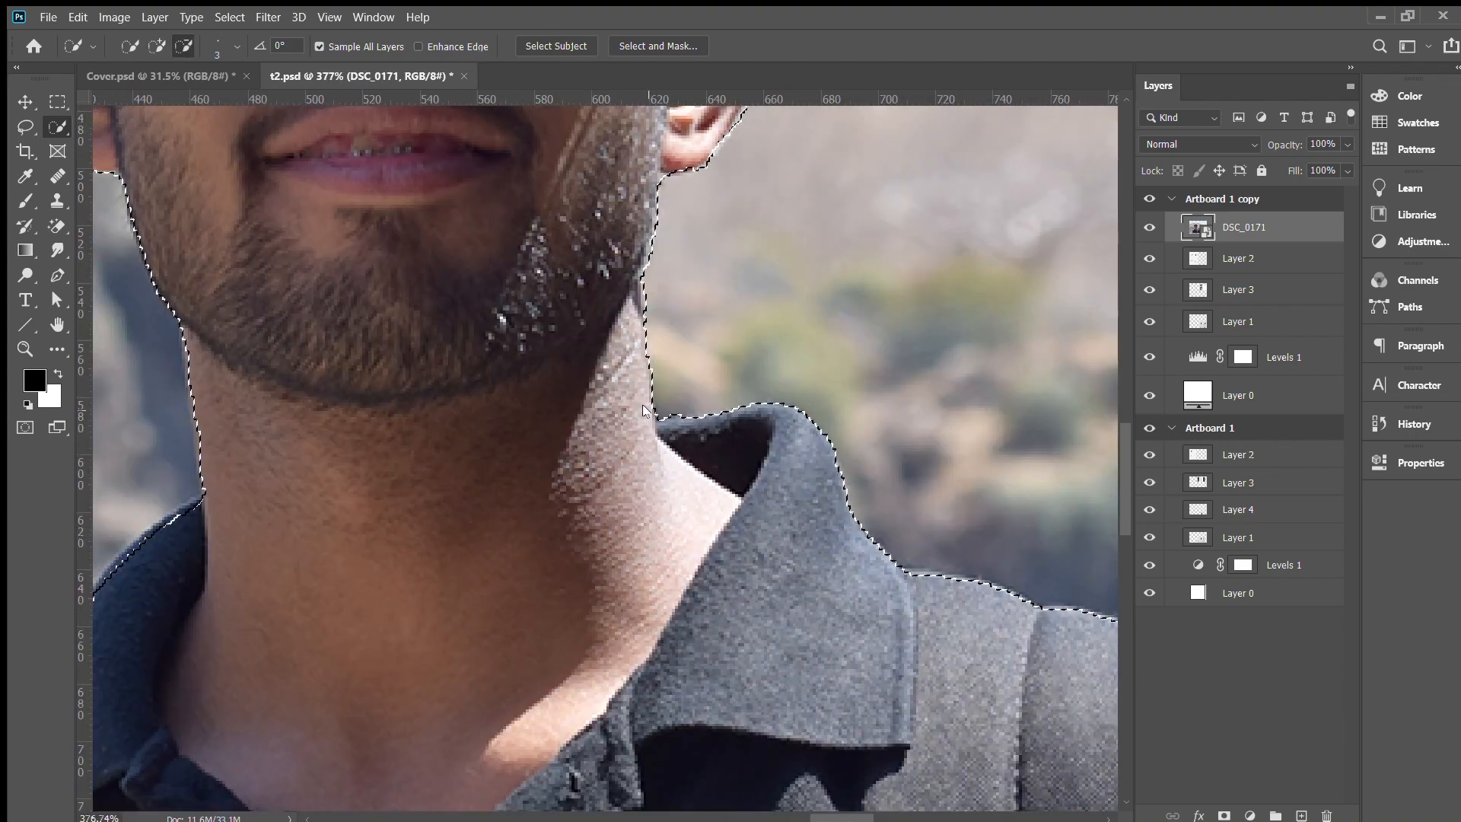
scroll(775, 656, "up", 8)
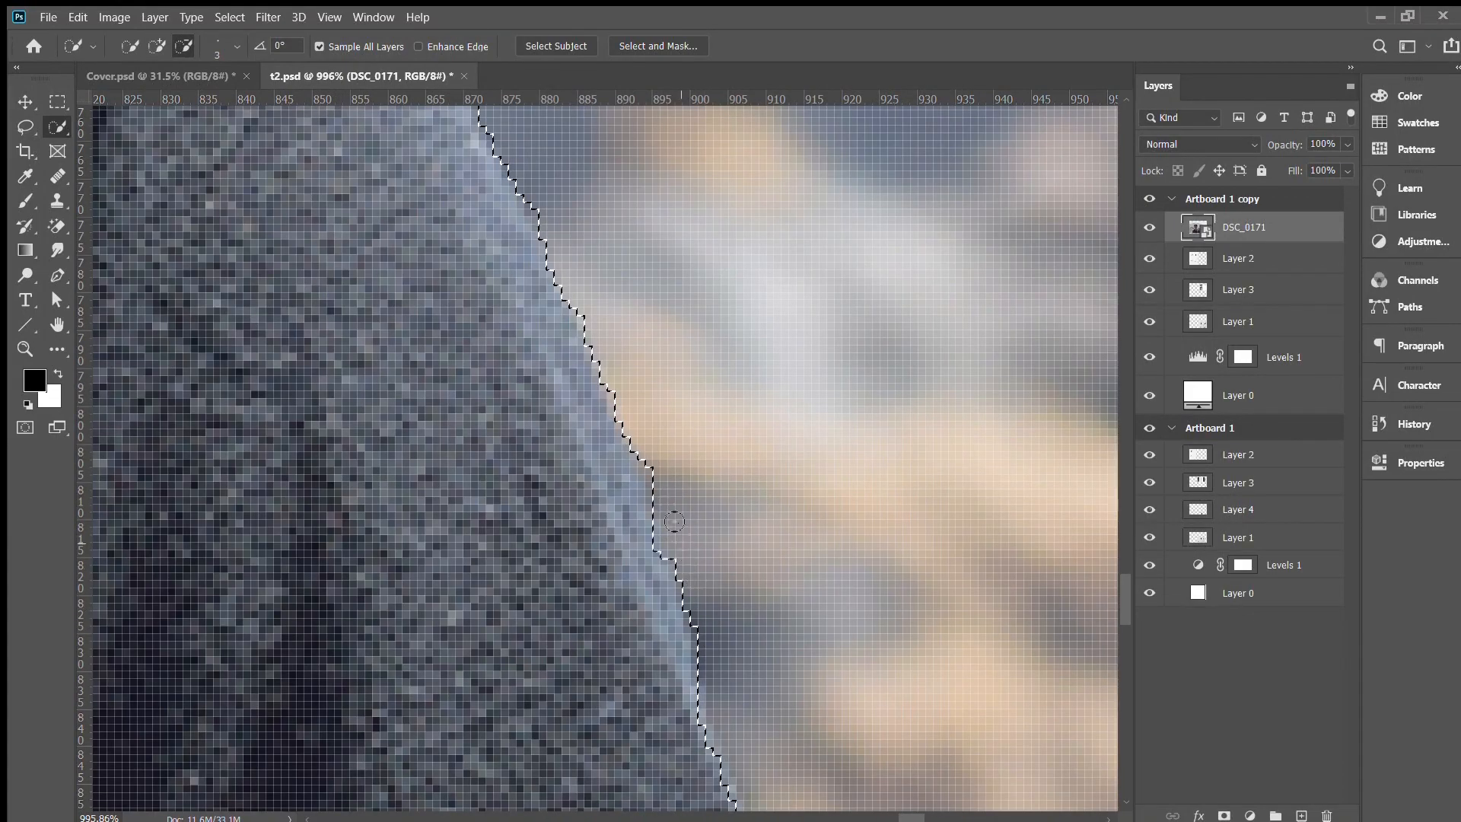
left_click(674, 521, "alt")
left_click_drag(505, 499, 731, 461)
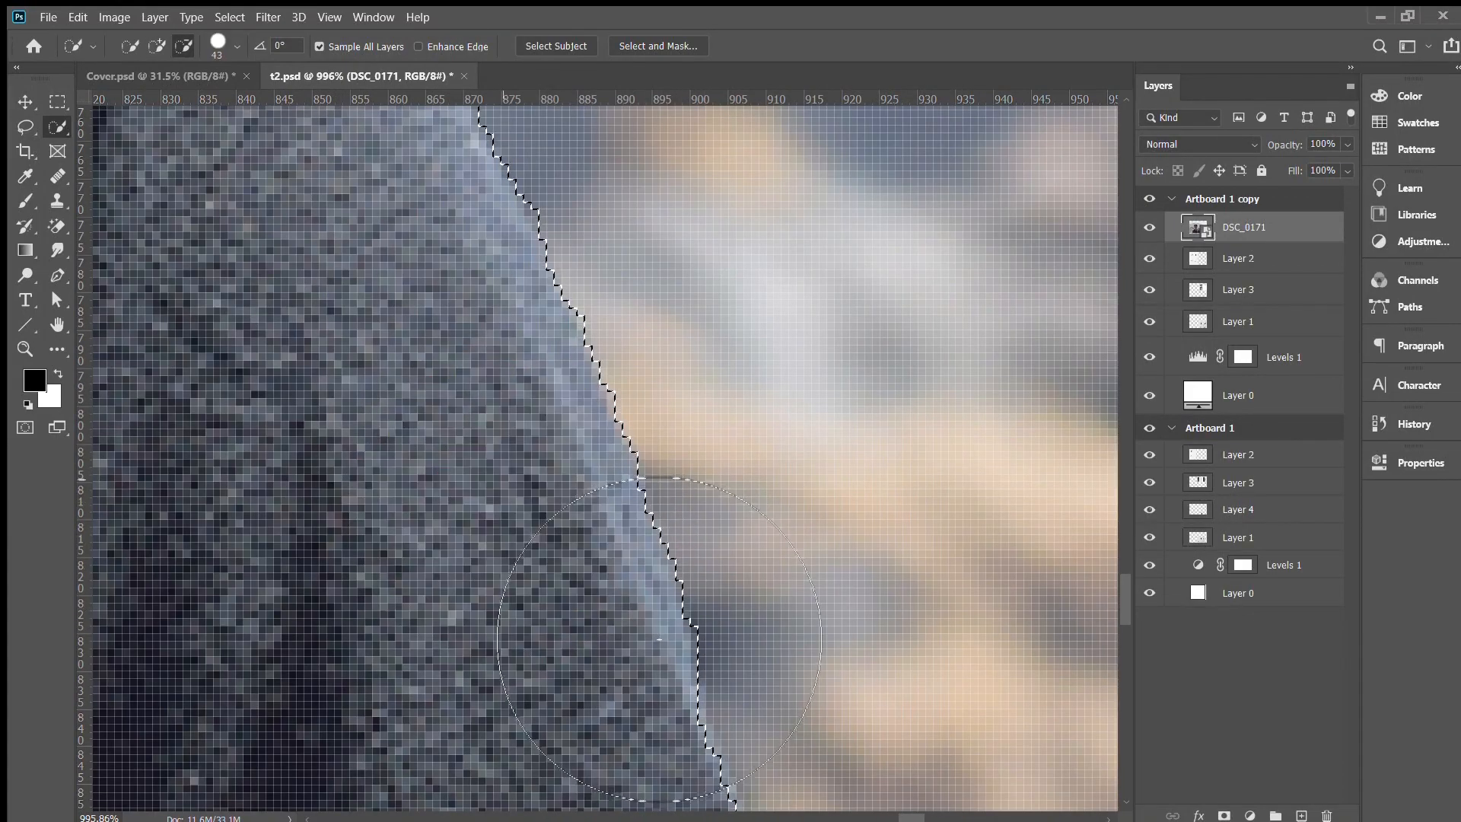
left_click_drag(456, 299, 269, 308)
scroll(267, 307, "down", 9)
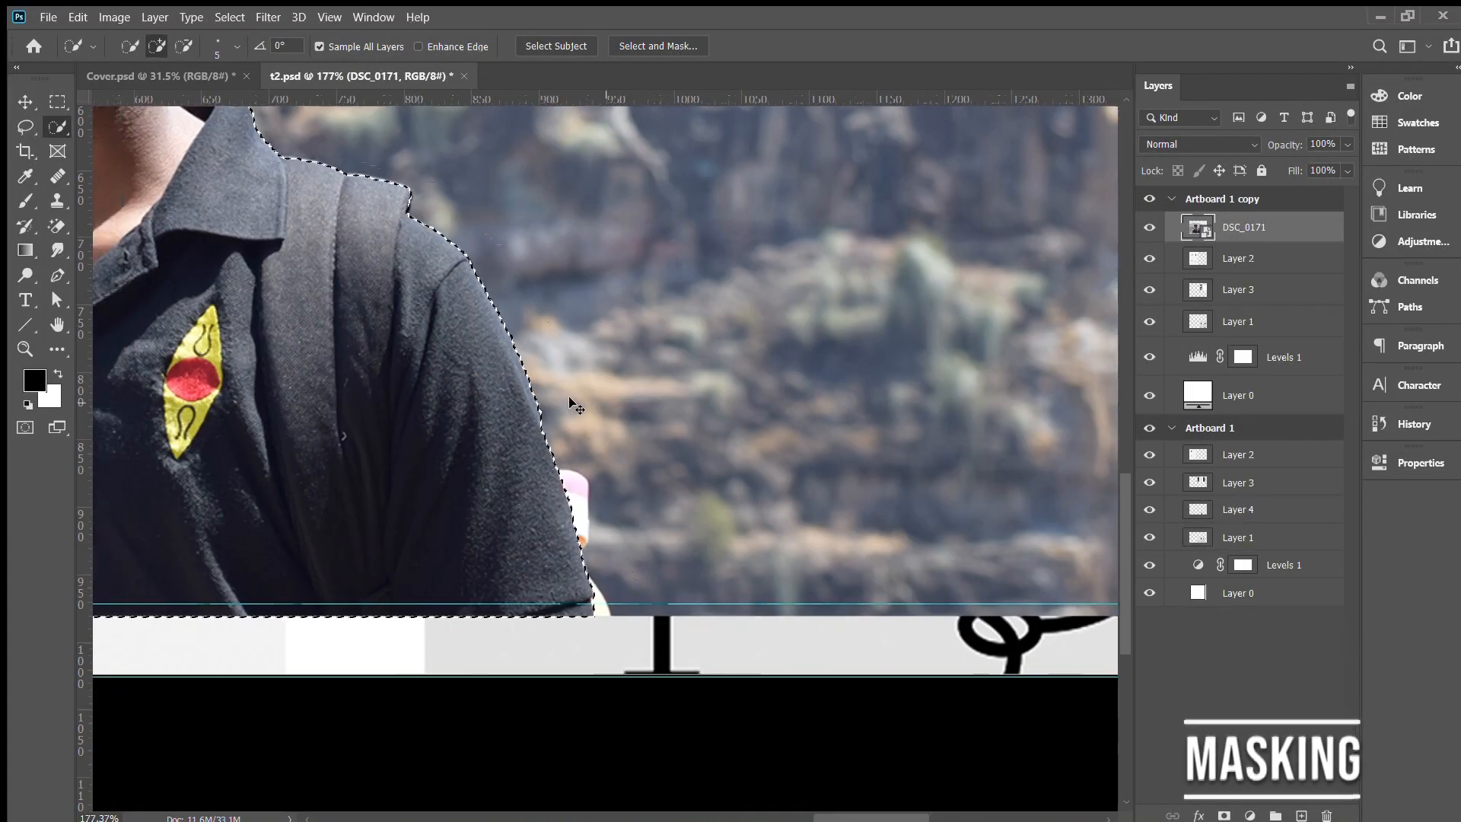
Step: Enlarge the Quick Selection brush to 140 and reduce it to 29
key("bracketright")
key("bracketright")
key("bracketright")
key("bracketright")
key("bracketright")
key("bracketright")
key("bracketright")
key("bracketright")
key("bracketright")
key("bracketright")
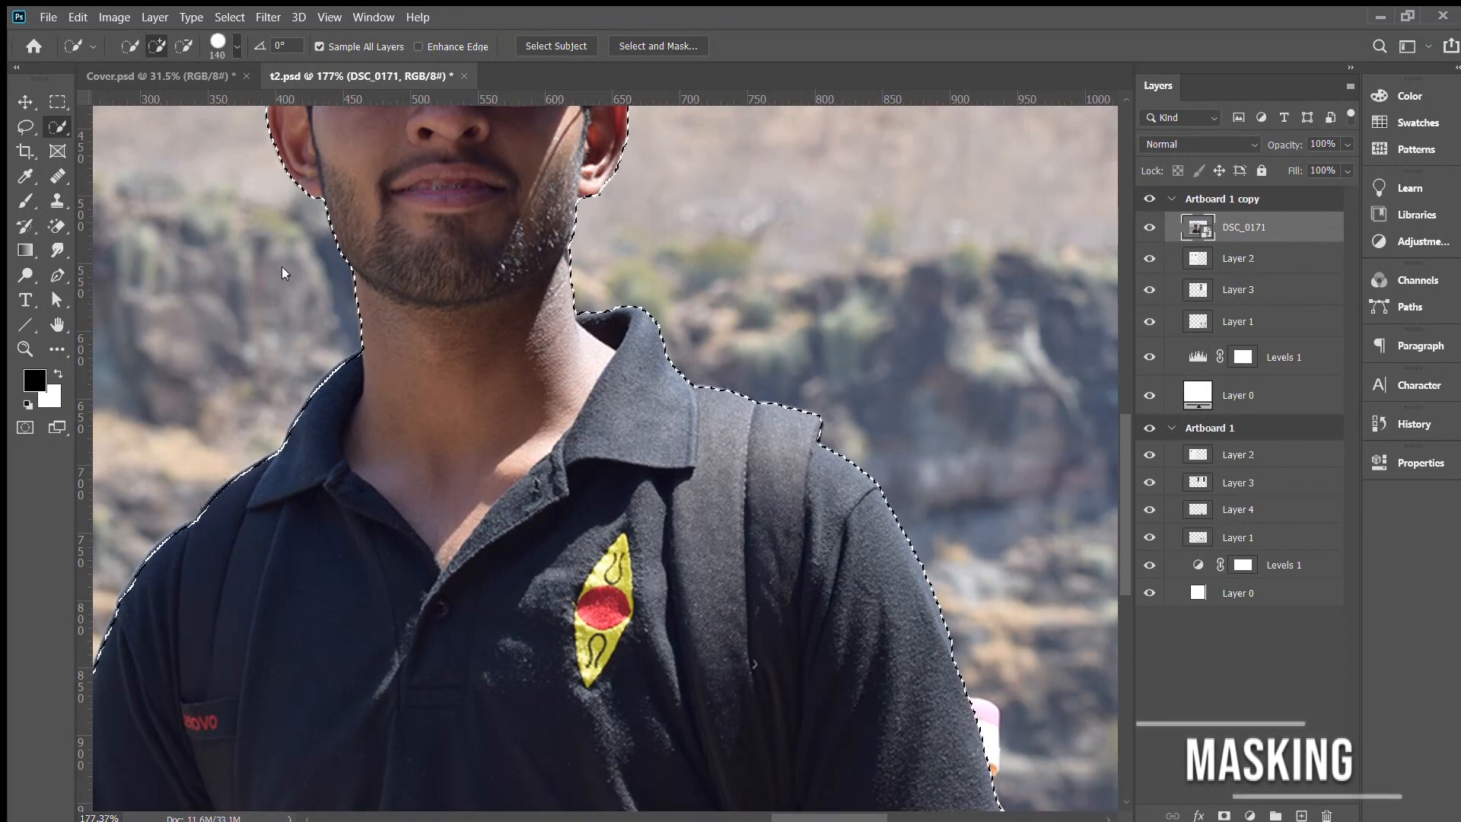
key("bracketleft")
key("bracketleft")
key("bracketleft")
key("bracketleft")
key("bracketleft")
key("bracketleft")
key("bracketleft")
key("bracketleft")
key("bracketleft")
key("bracketleft")
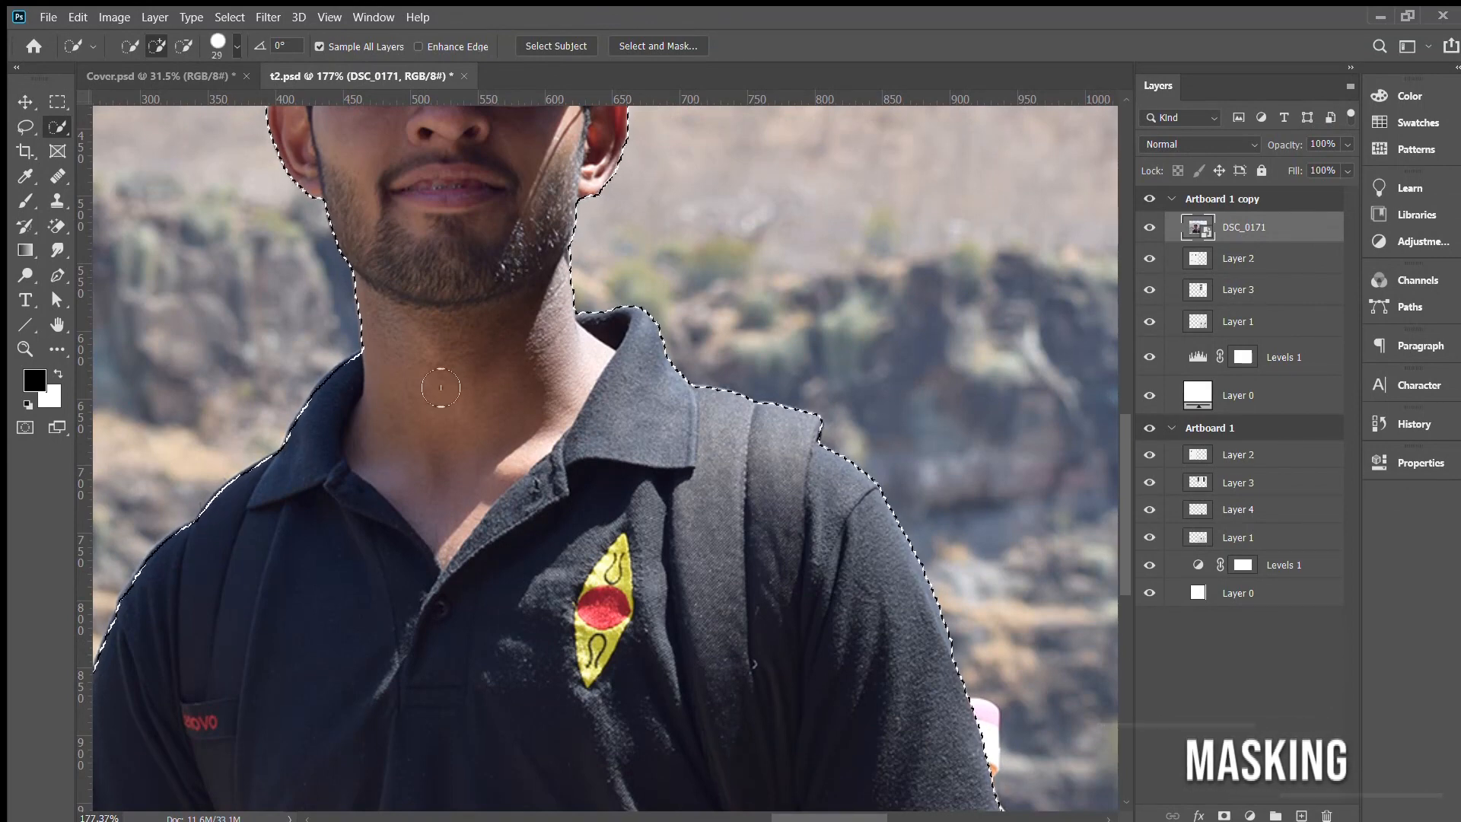
Step: Add a layer mask to DSC_0171 from the selection to isolate the man from his background
scroll(472, 531, "down", 2)
key("v")
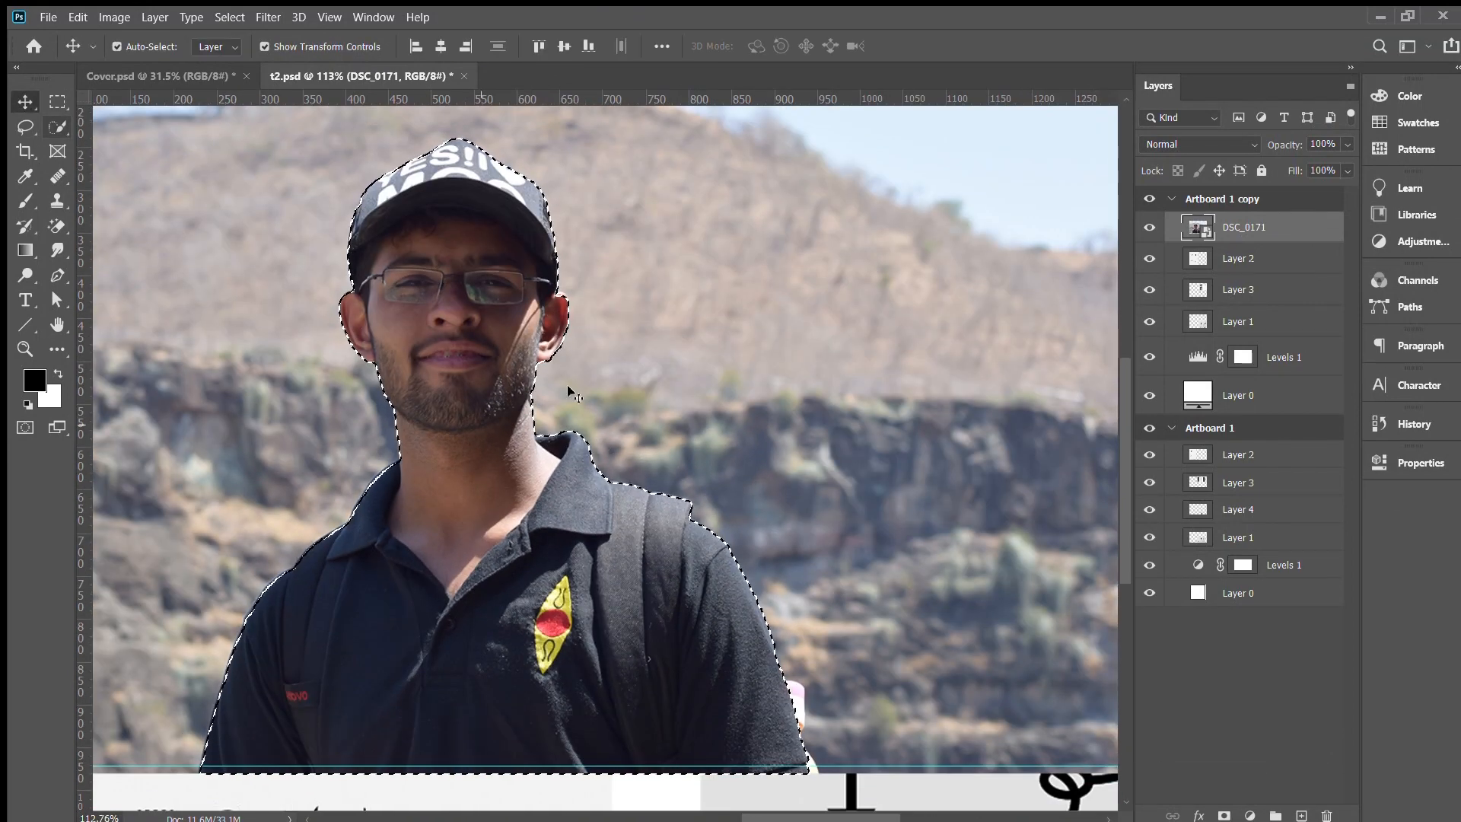
left_click(1223, 807)
left_click(1223, 807)
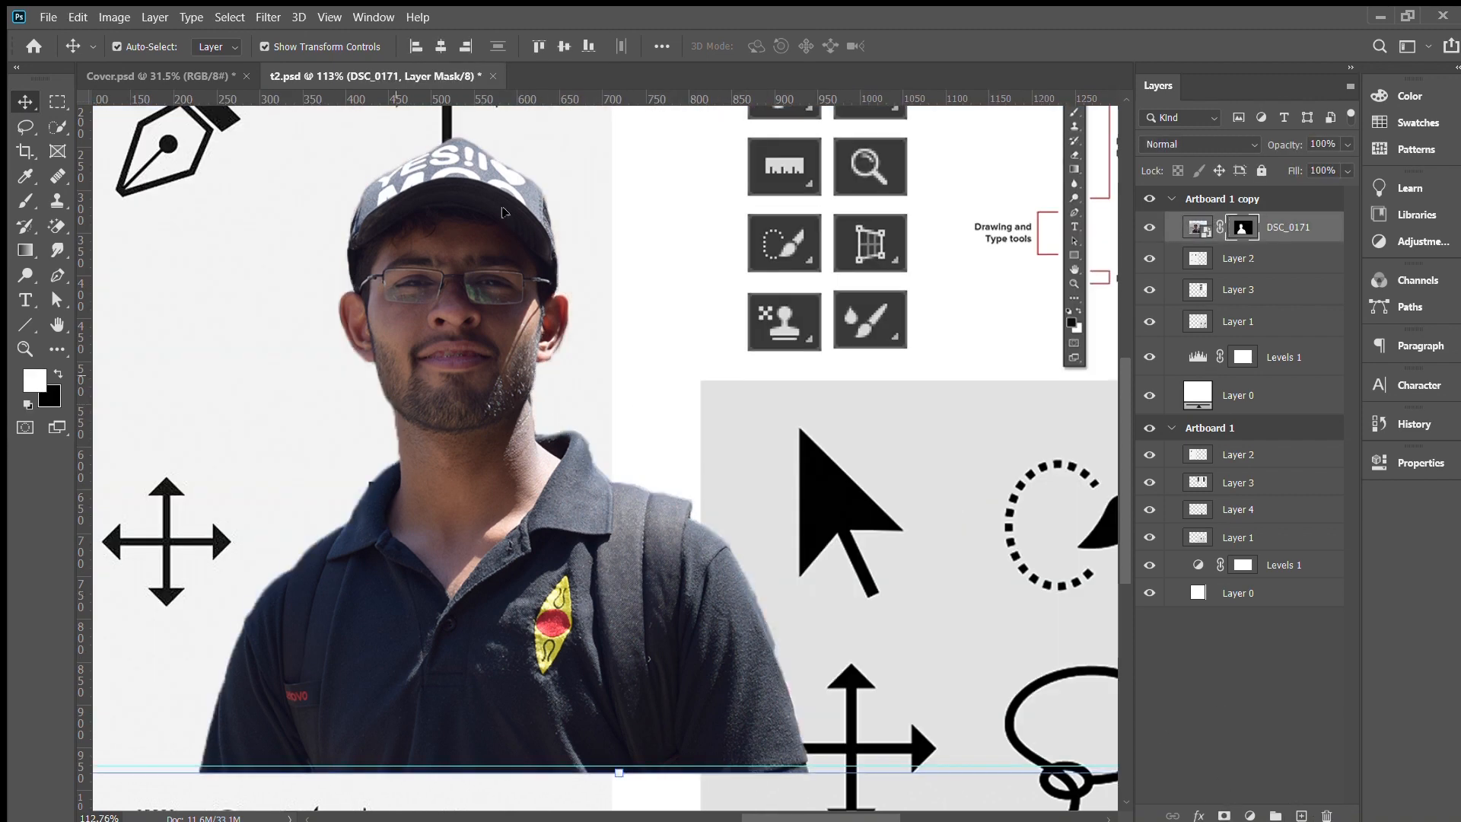
Step: Move the masked man sideways over the artwork and toggle his layer mask off and on
left_click_drag(512, 484, 729, 484)
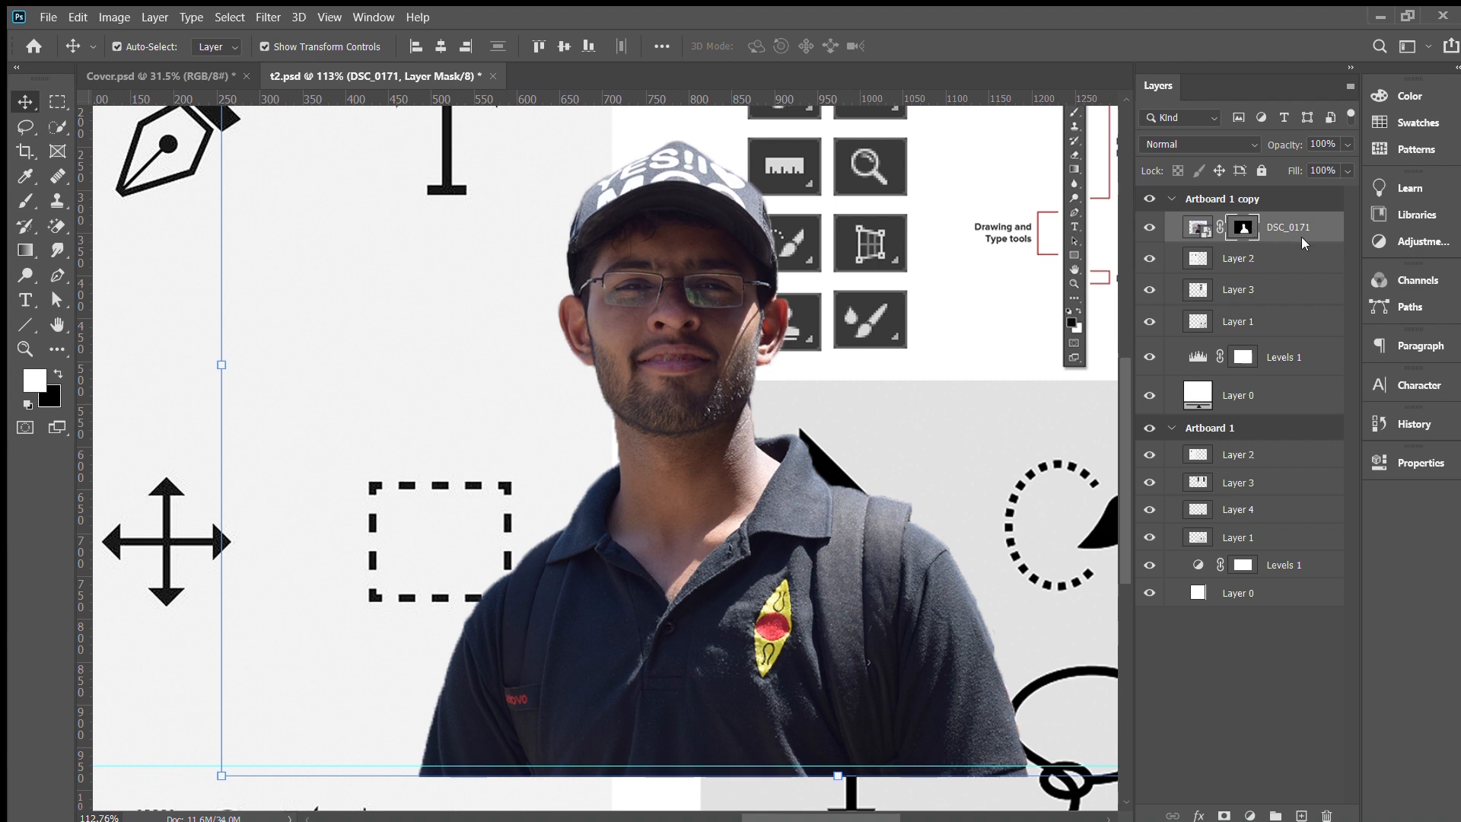
left_click(1242, 227, "shift")
left_click_drag(449, 383, 691, 441)
scroll(682, 496, "up", 4)
scroll(682, 495, "down", 5)
left_click(1249, 238, "shift")
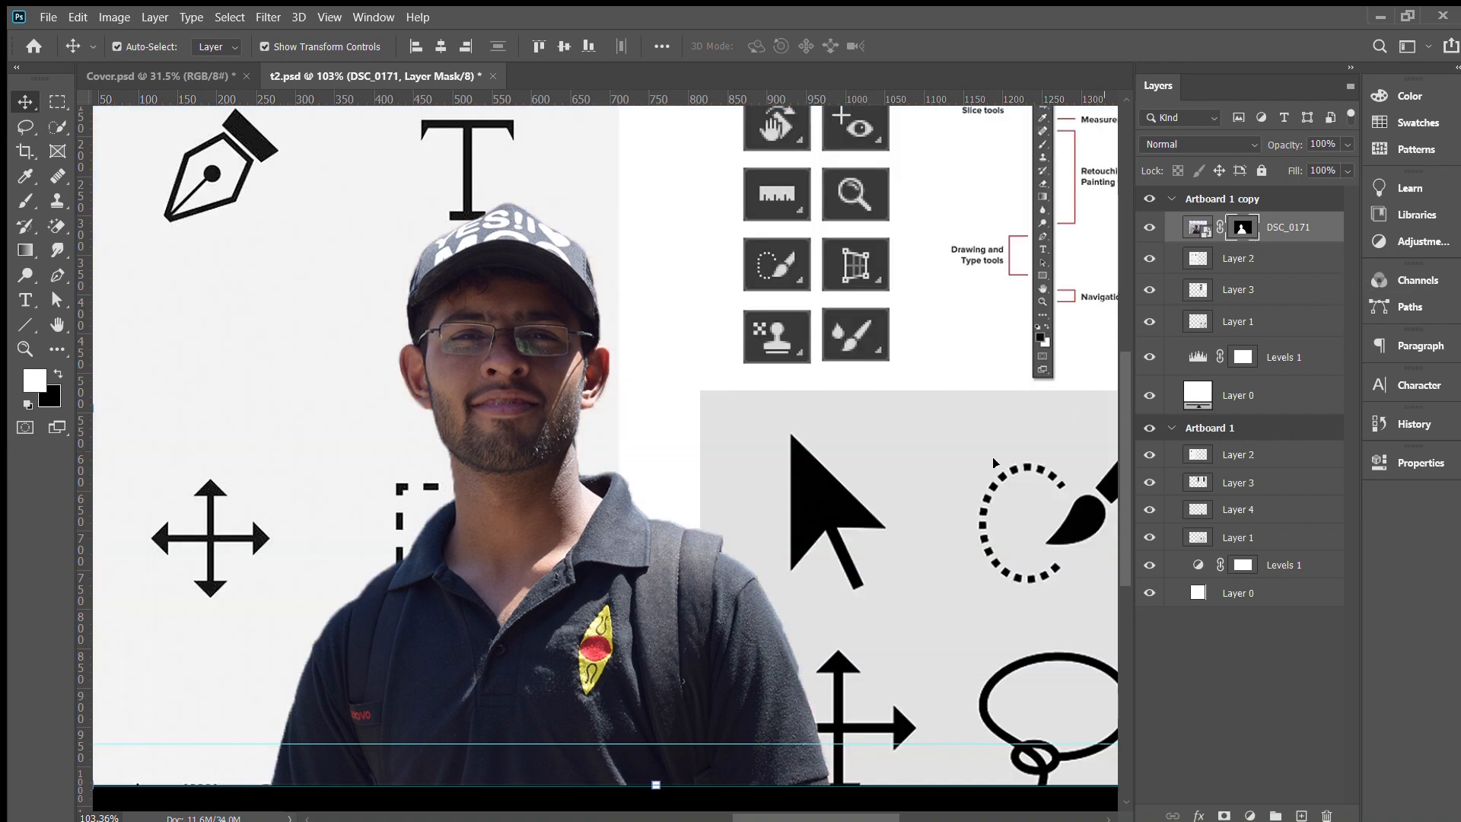
Step: Move the masked man from Artboard 1 copy onto the large icons in Artboard 1
left_click(662, 455)
left_click(572, 547)
scroll(565, 576, "down", 4)
scroll(566, 576, "down", 3)
left_click_drag(565, 576, 510, 592)
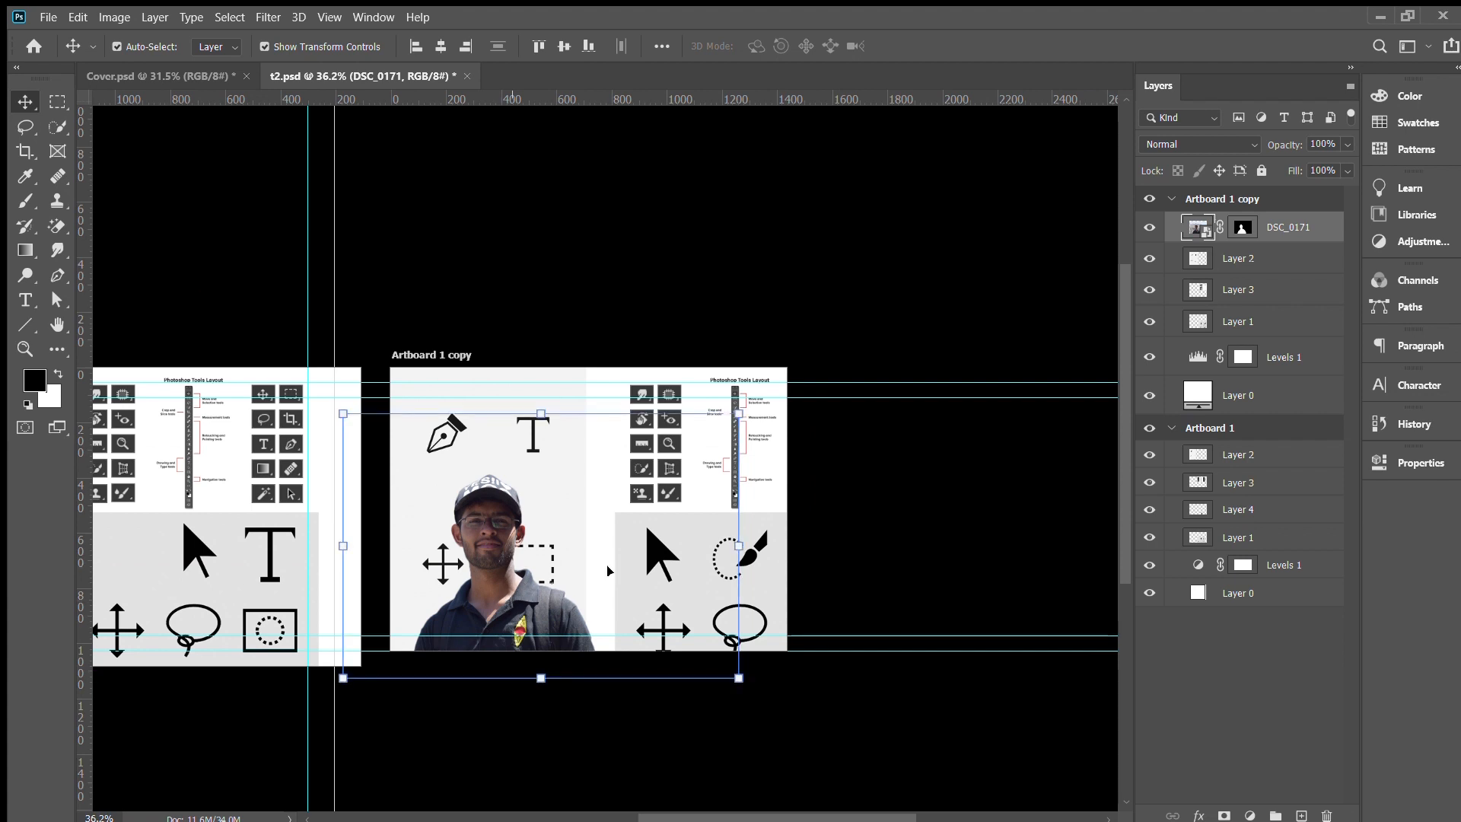
left_click_drag(443, 559, 711, 638)
Step: Clip a Brightness/Contrast adjustment with brightness 36 to DSC_0171 and toggle its visibility to compare the effect
scroll(709, 596, "up", 5)
scroll(709, 597, "up", 3)
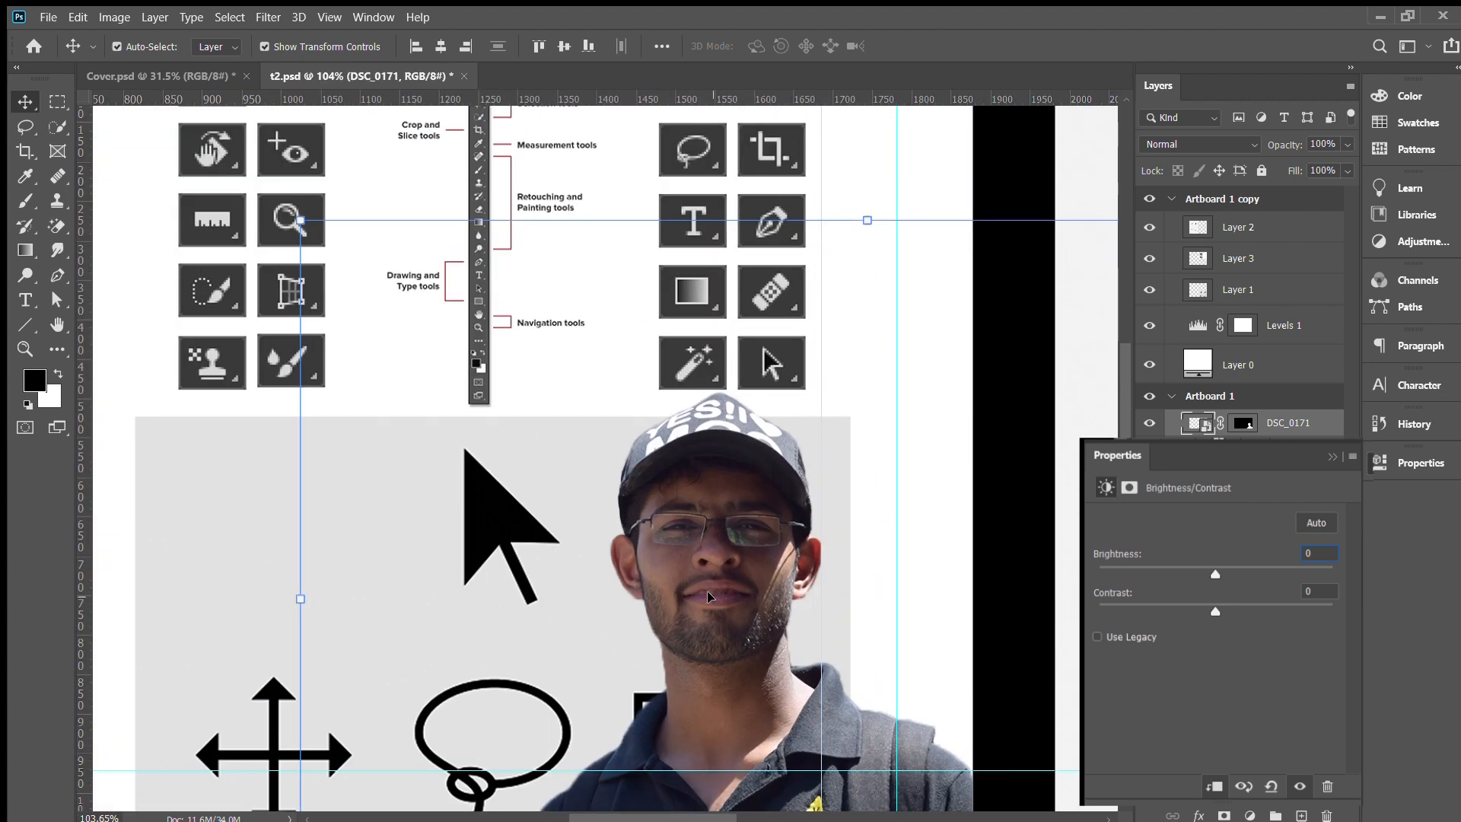
scroll(1077, 777, "down", 2)
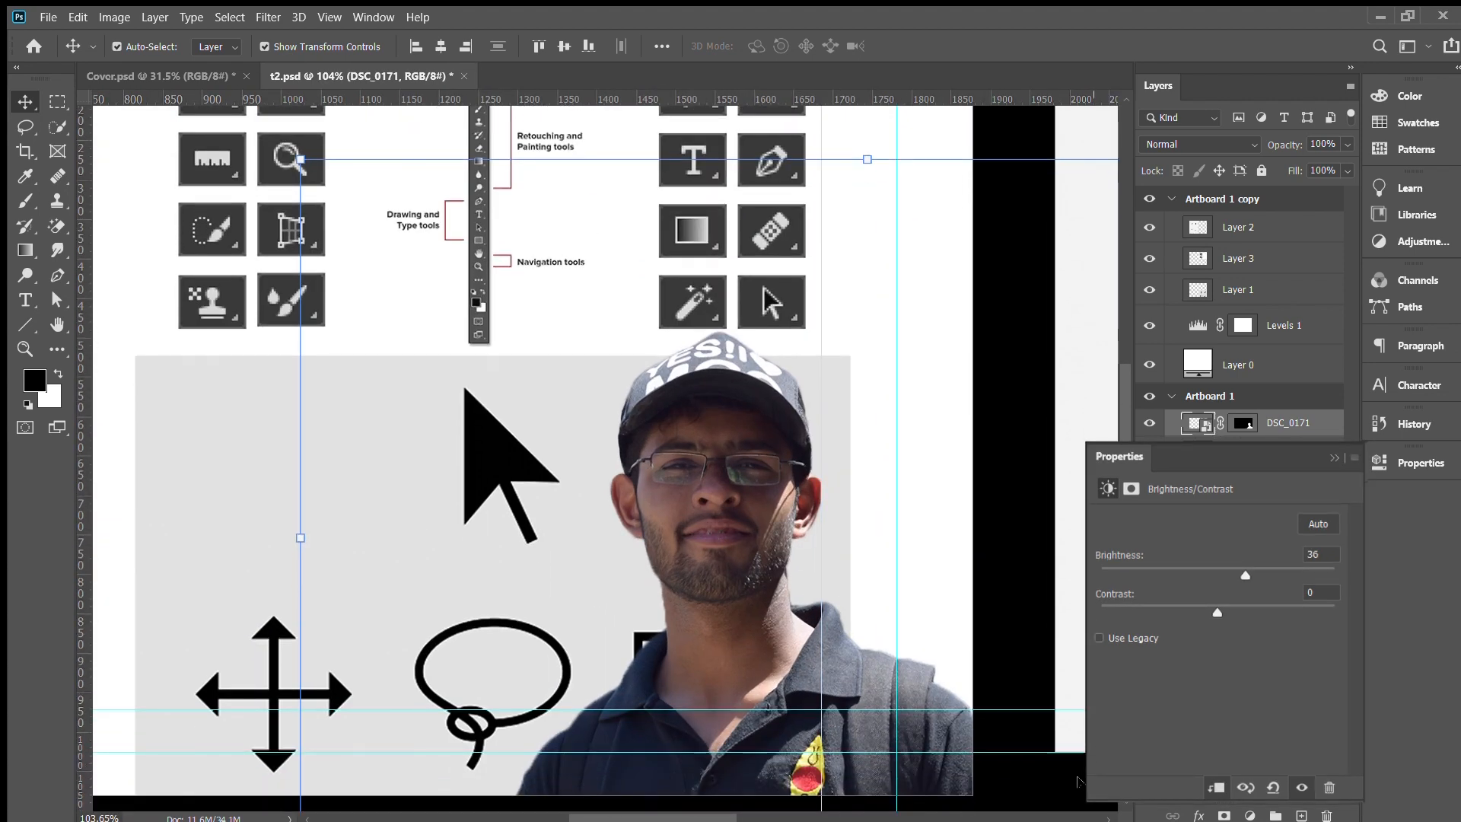
left_click_drag(766, 478, 696, 344)
scroll(695, 345, "down", 5)
left_click(1249, 815)
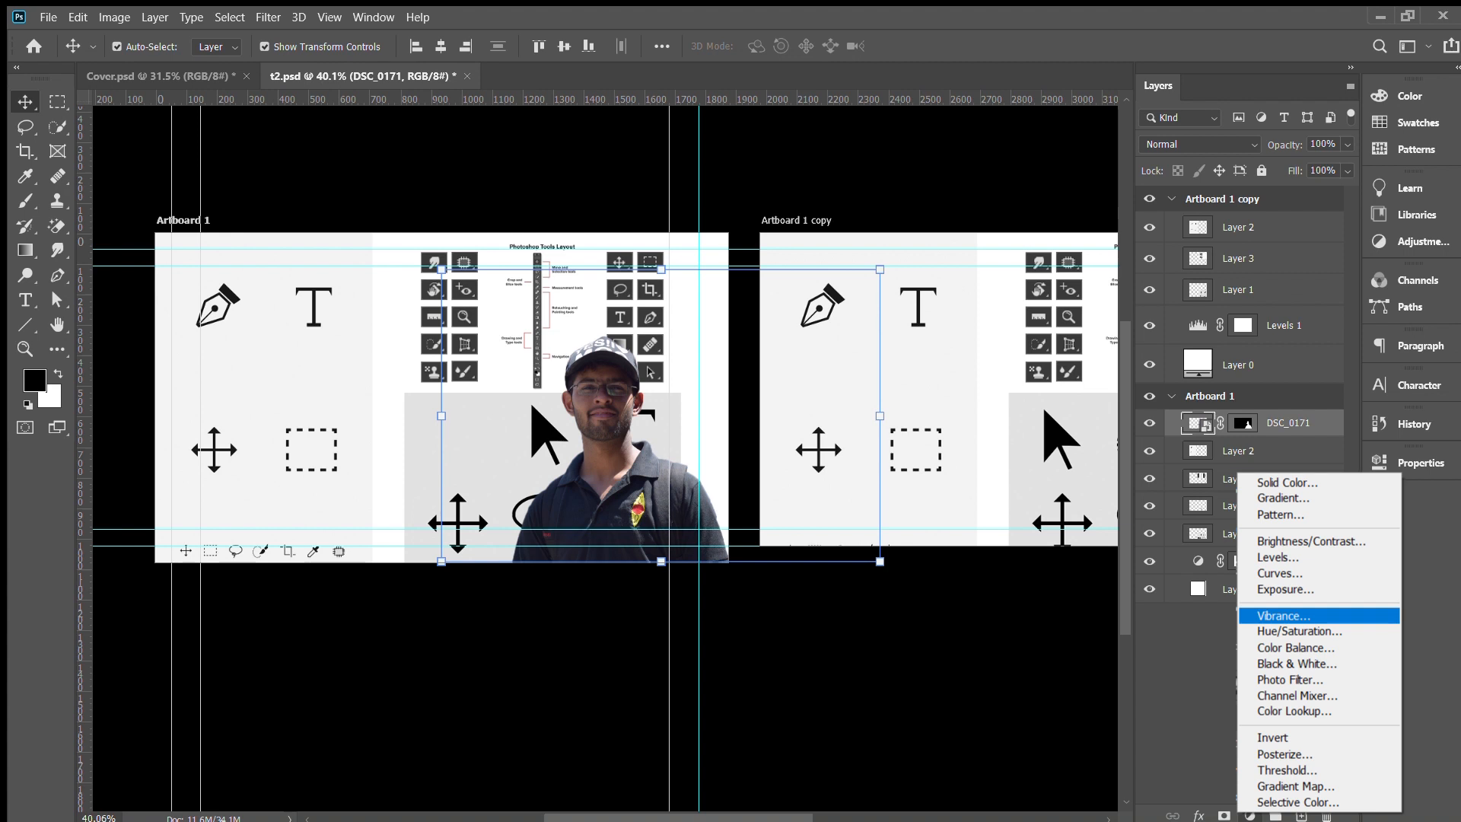
left_click(1310, 540)
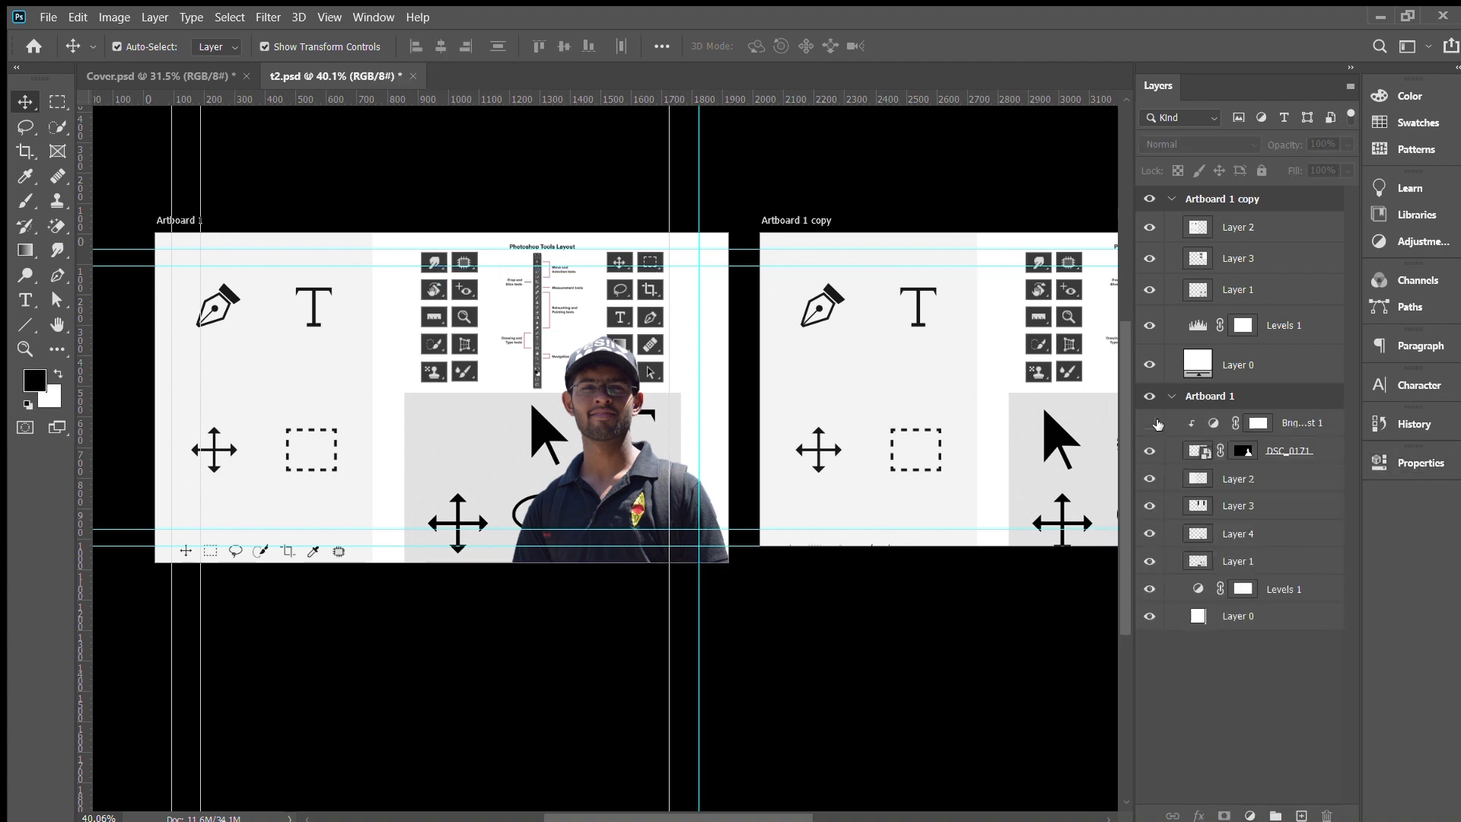
left_click(1152, 422)
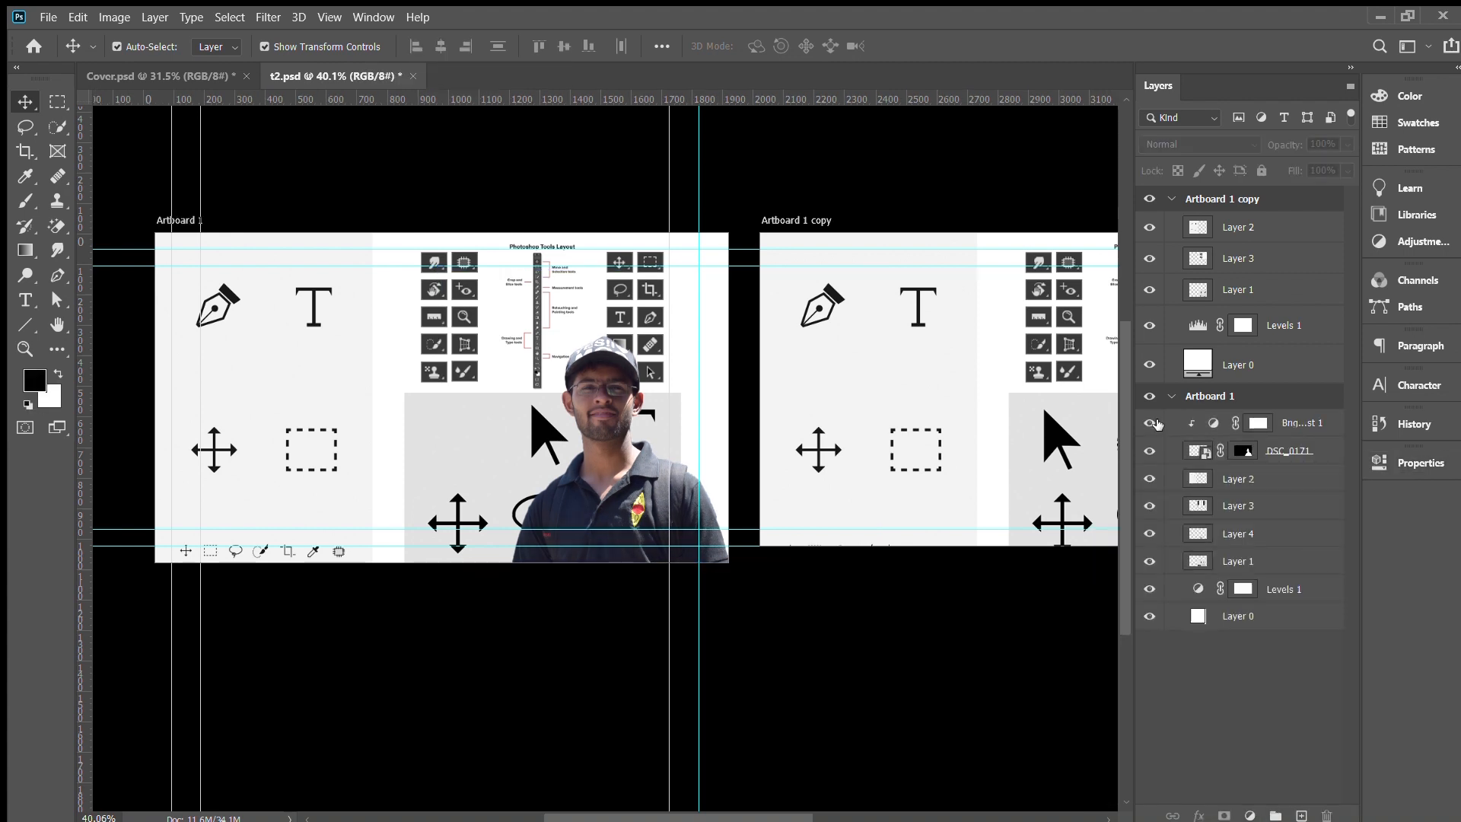
Step: Add a Vibrance adjustment layer clipped to DSC_0171 and select each of its two adjustment layers in turn
left_click(1287, 451)
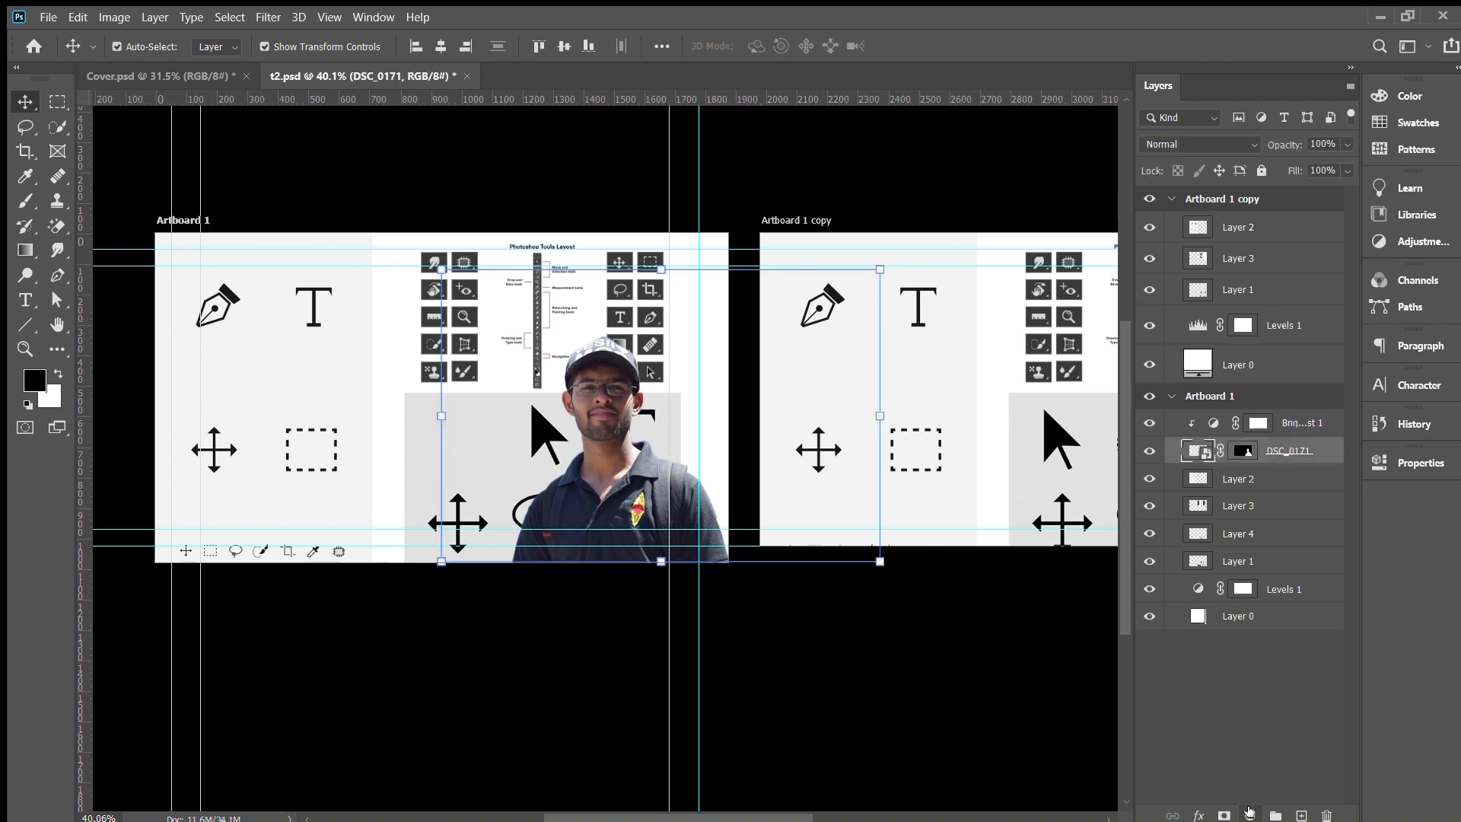
left_click(1317, 620)
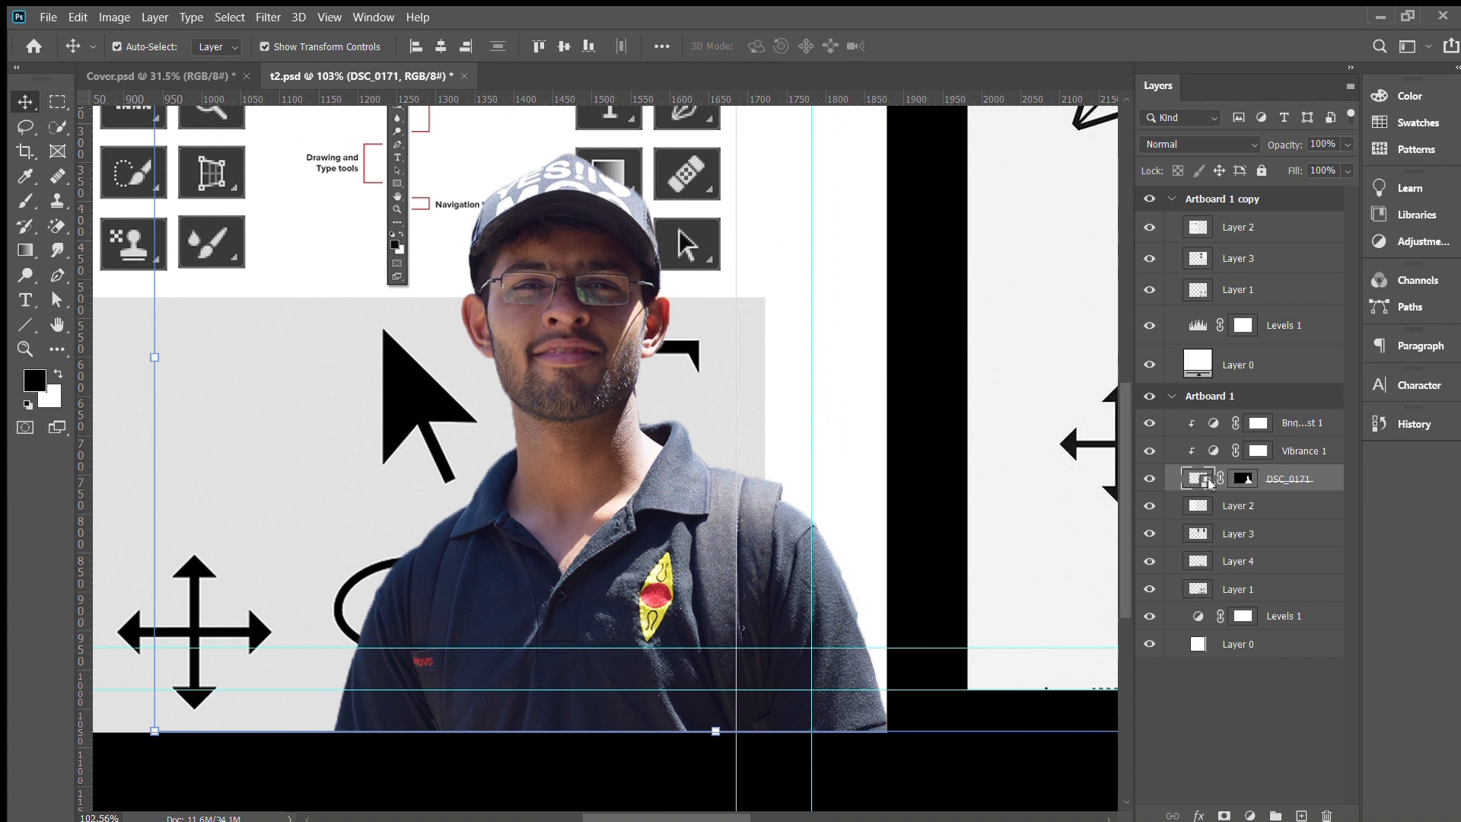
left_click(1310, 425)
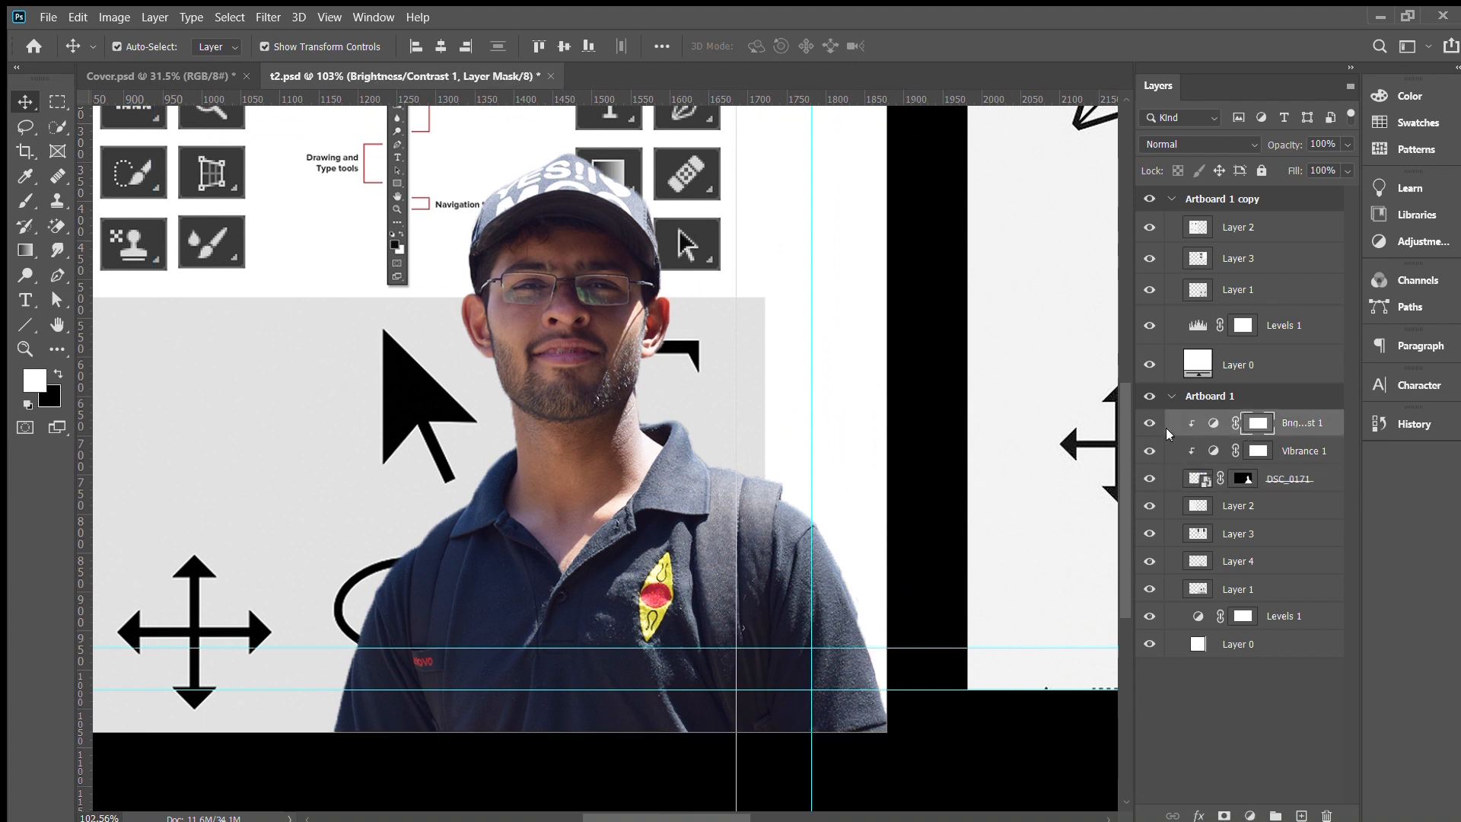
left_click(1303, 452)
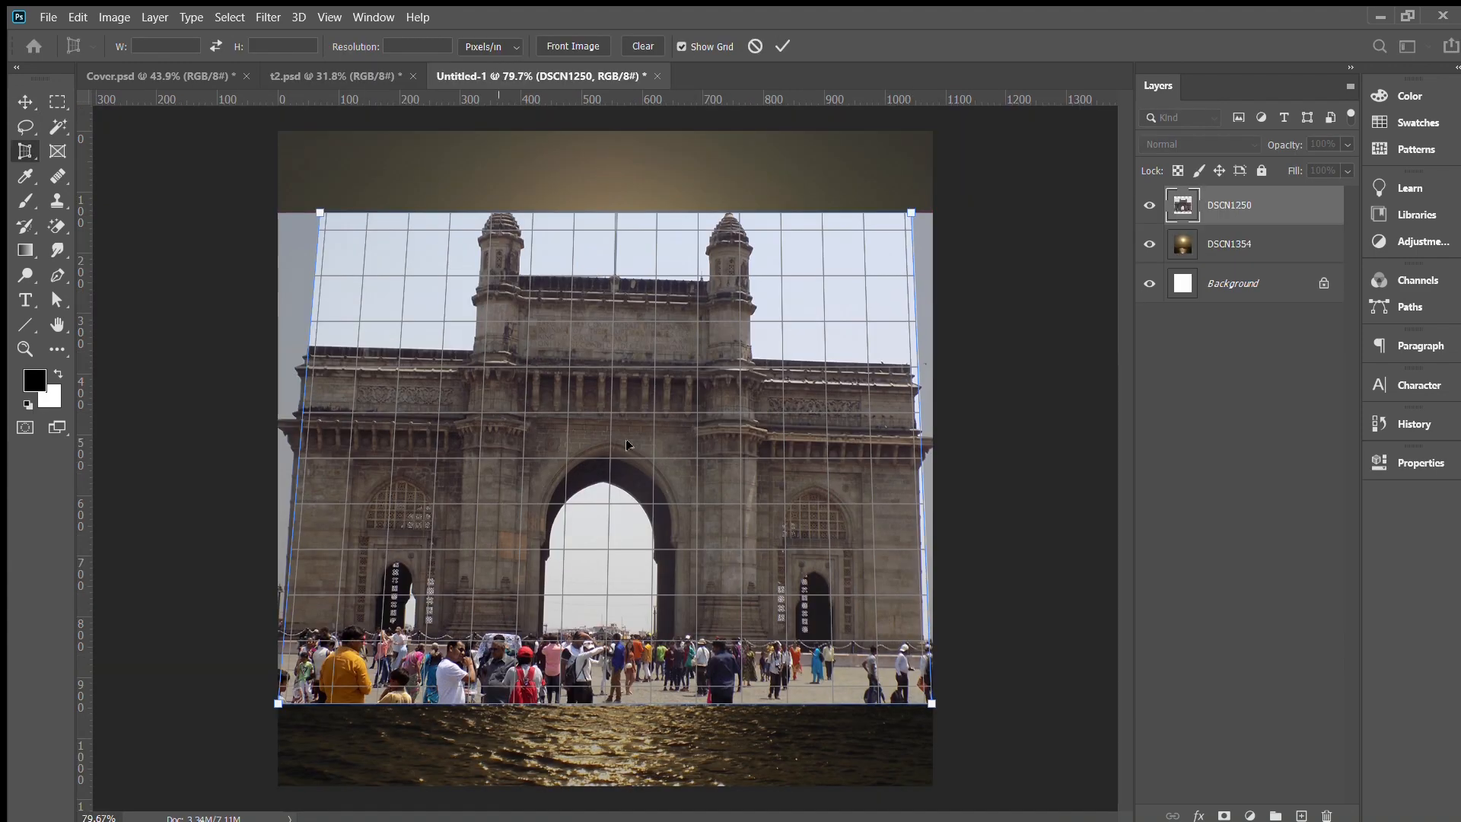
Step: Adjust an upper corner of the Perspective Crop grid over the stone gateway in DSCN1250
left_click_drag(905, 208, 901, 246)
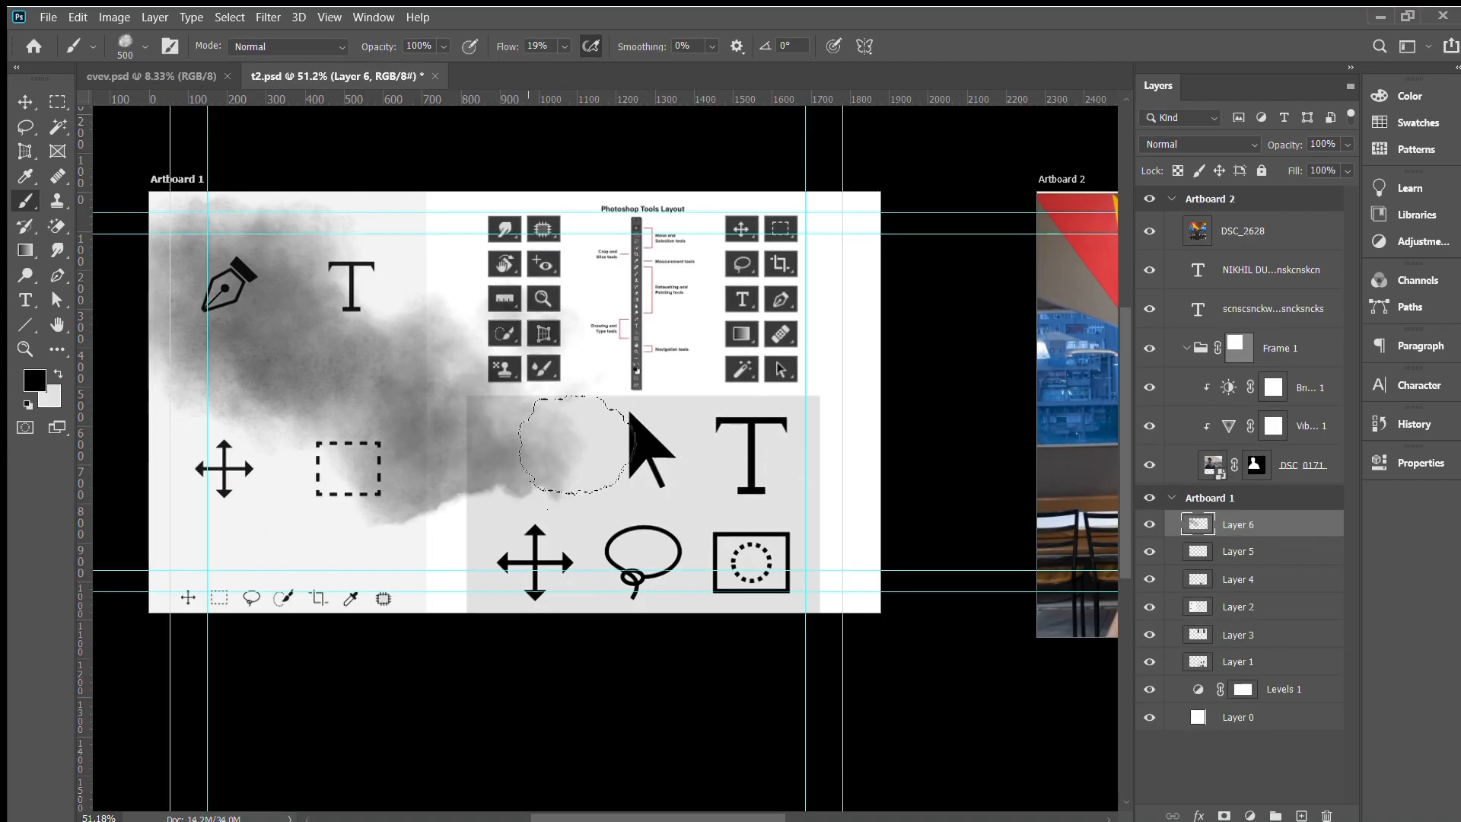
Step: Paint smoky black, red and light grey strokes across Layer 6 with the size 500 brush at 19% flow
mouse_move(577, 445)
left_mouse_down()
mouse_move(429, 513)
mouse_move(392, 312)
mouse_move(536, 426)
left_mouse_up()
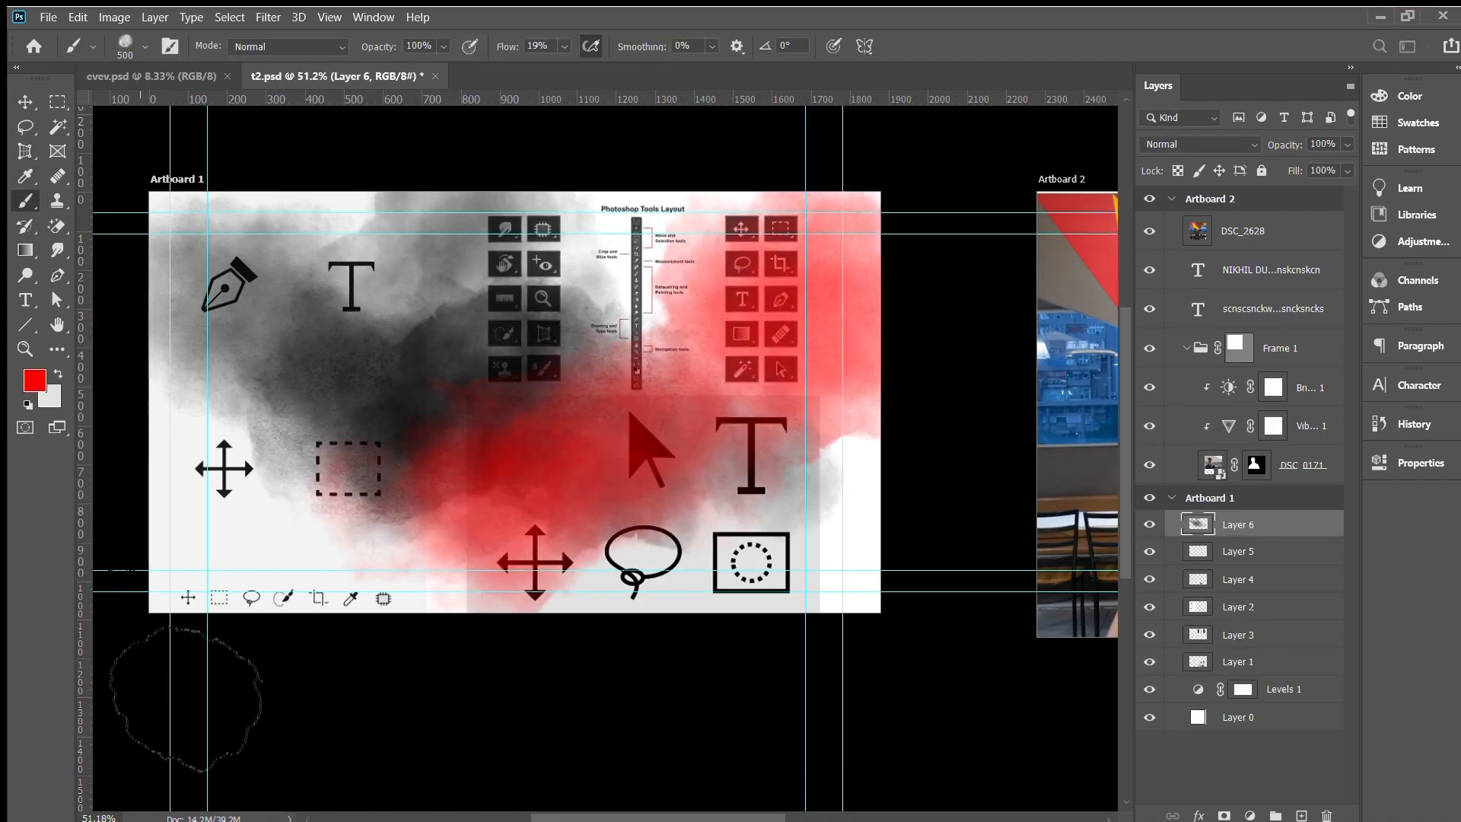
key("x")
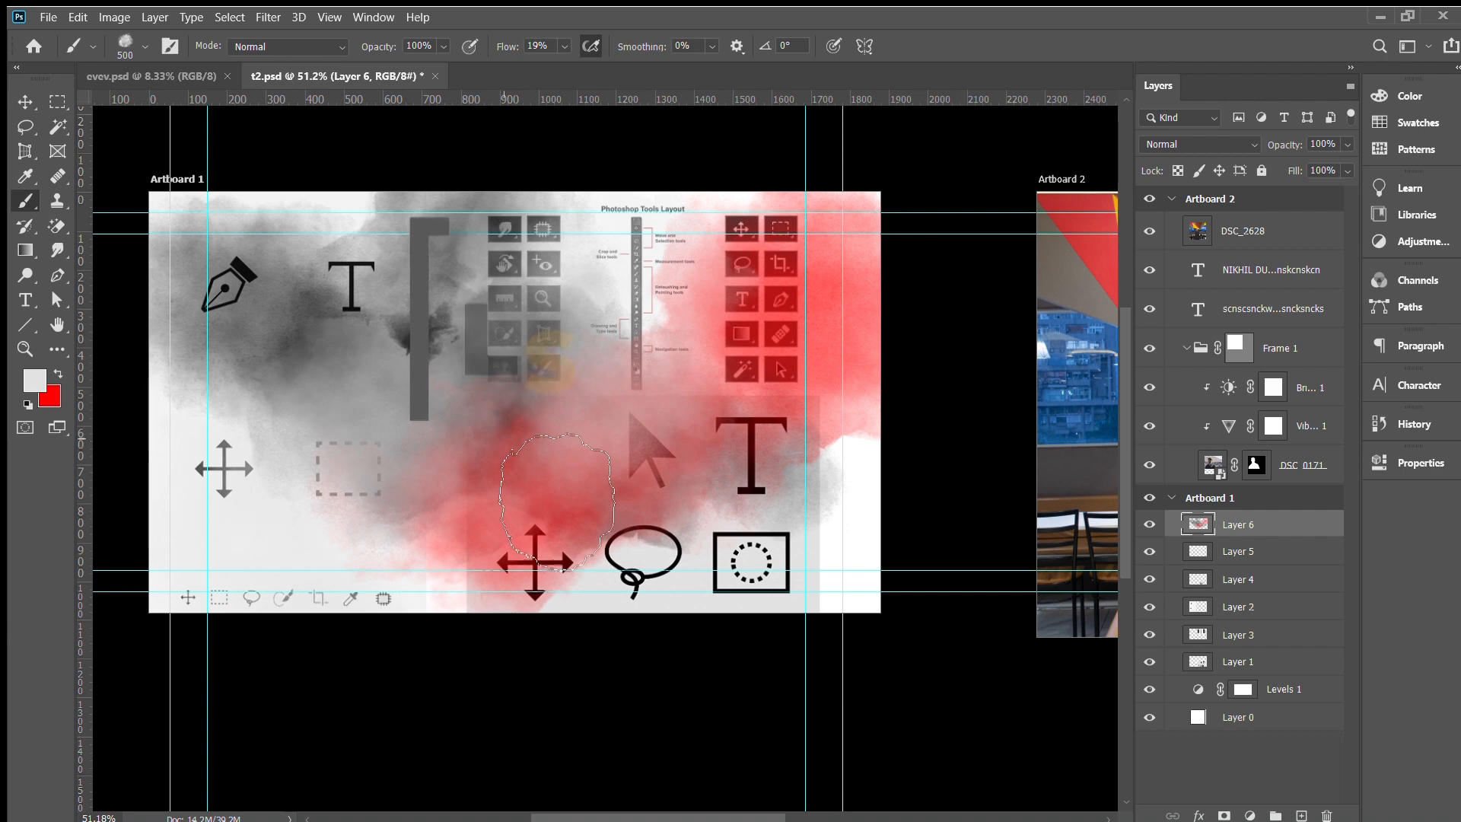